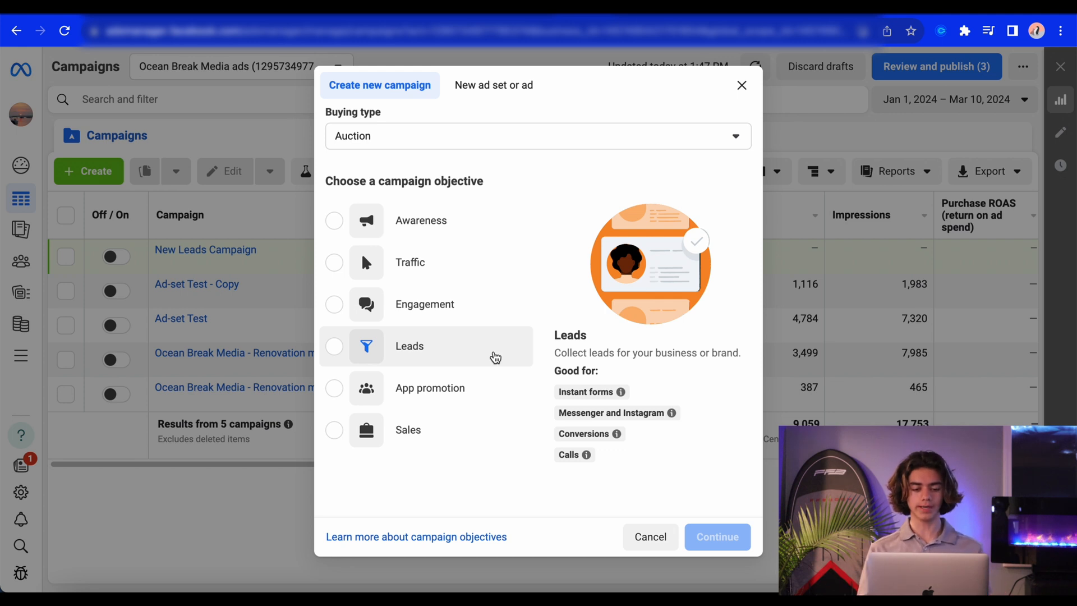
Step: Create a new auction campaign with the Leads objective using the Manual leads campaign setup
click(494, 357)
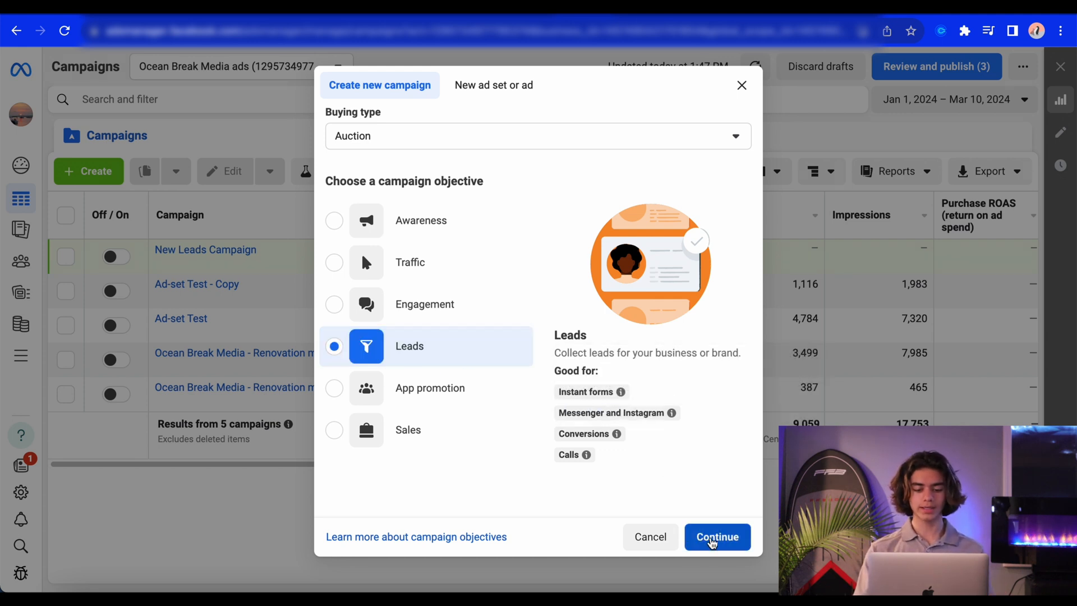
click(710, 540)
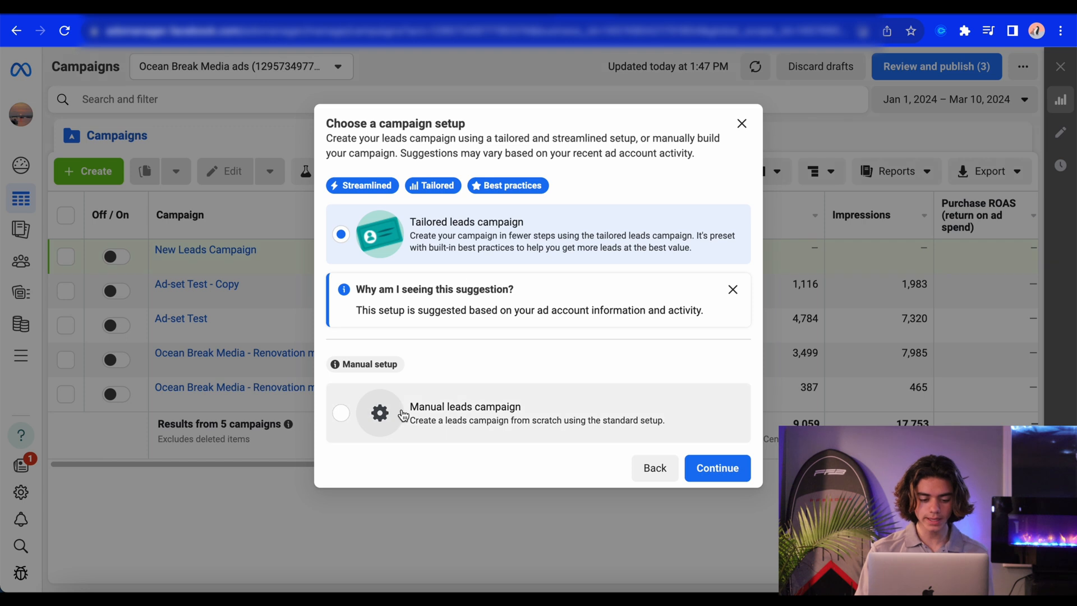
click(341, 416)
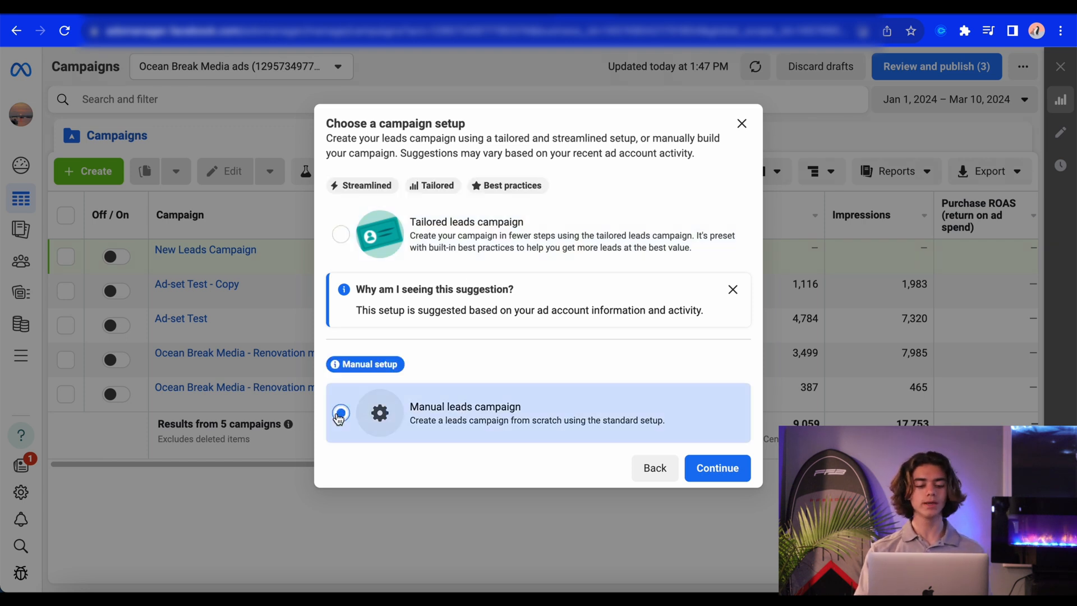
click(718, 471)
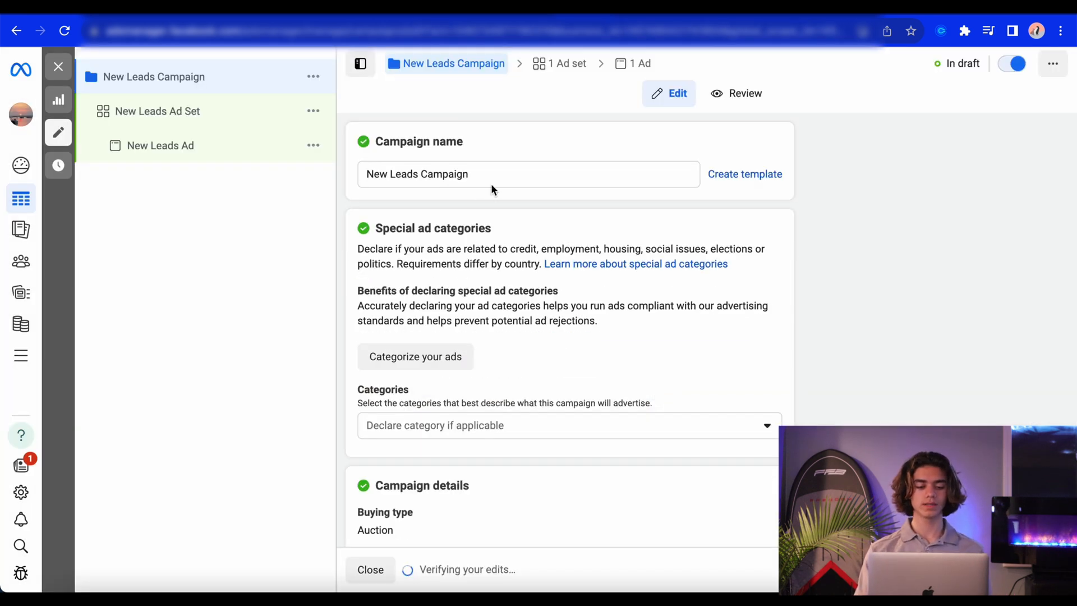
Step: Rename the campaign as "Clothing brand campaign"
triple_click(484, 170)
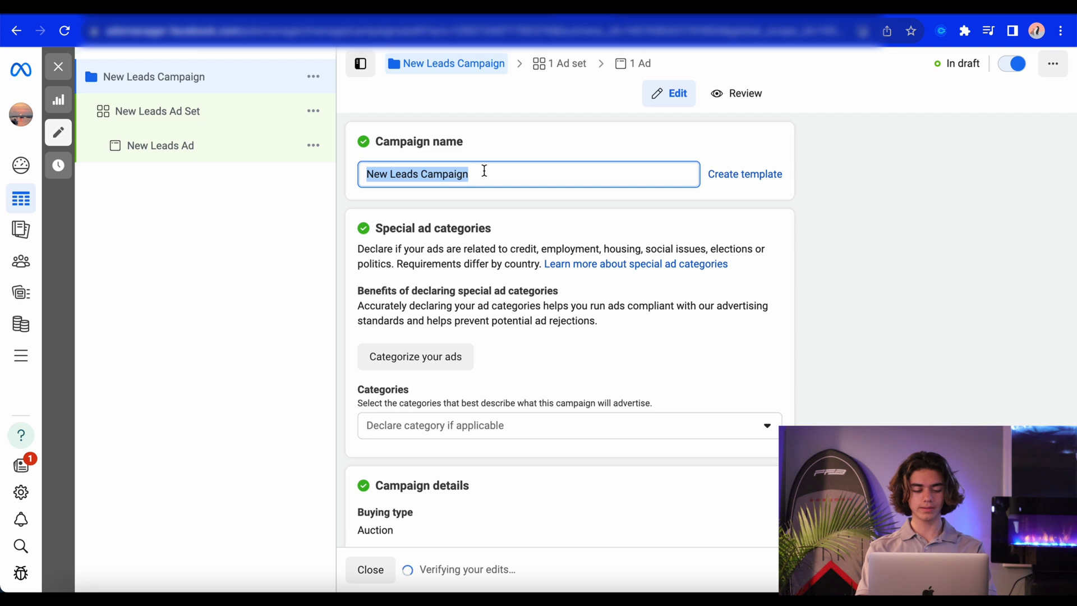
text(Clothing )
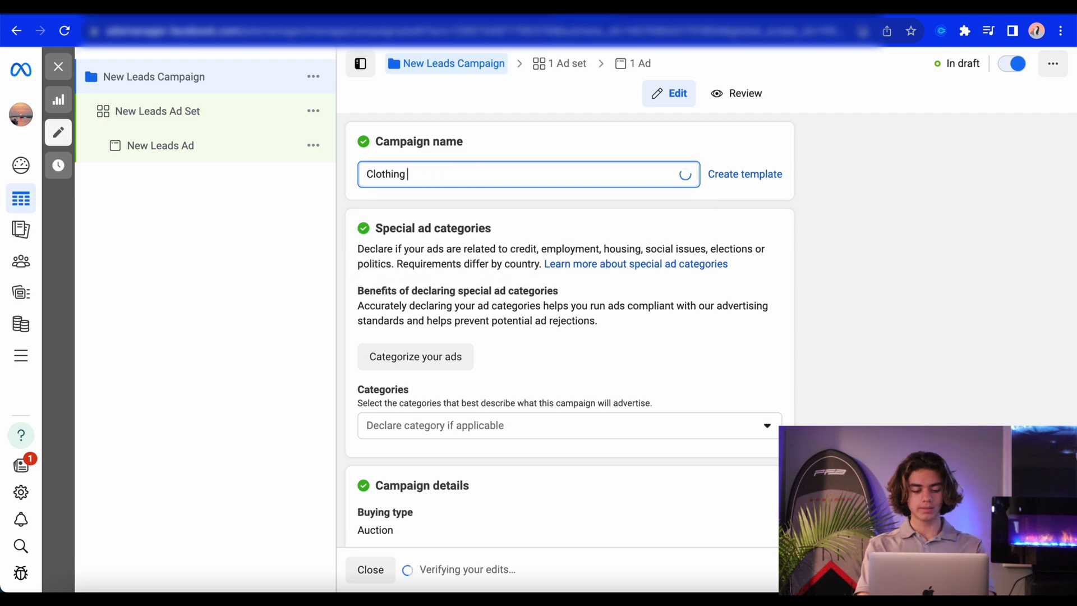
text(brand ca)
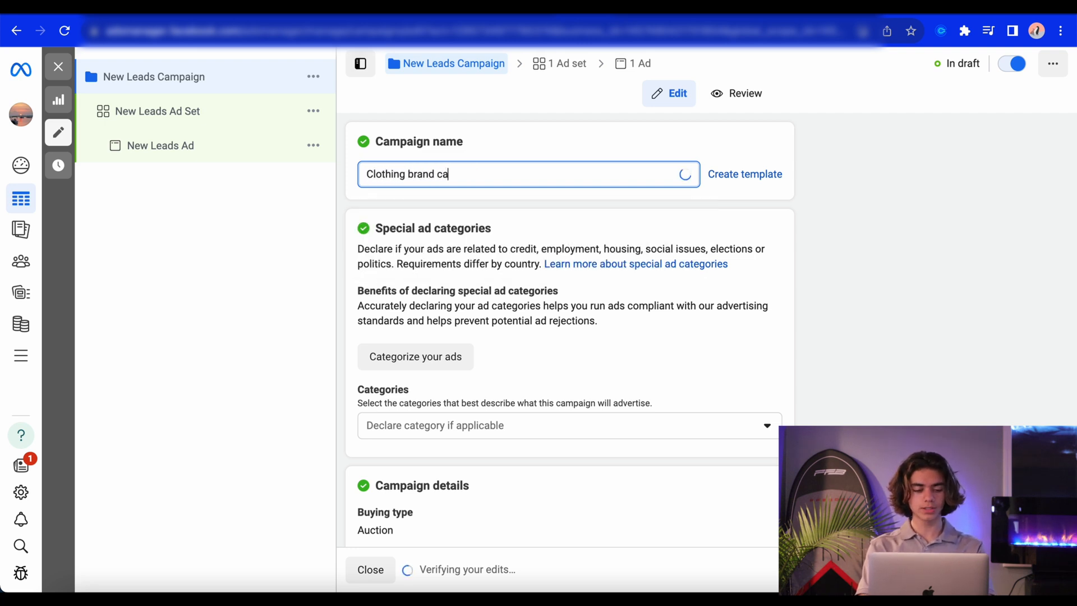
text(mpaign)
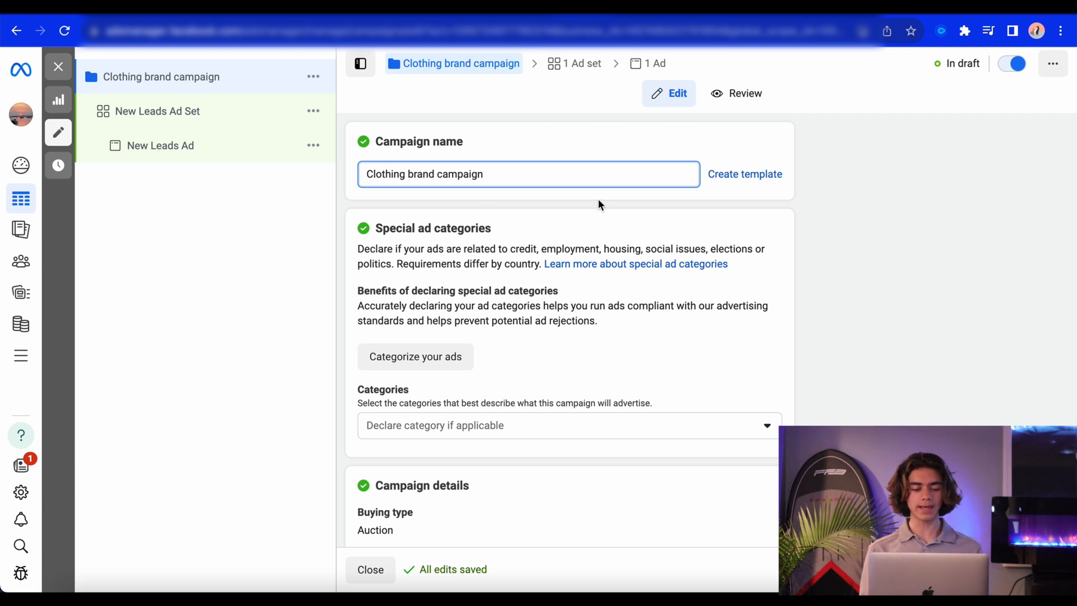
Step: Open the campaign's new leads ad set and rename it as "Clothing brand ad set"
scroll(598, 198, down, 5)
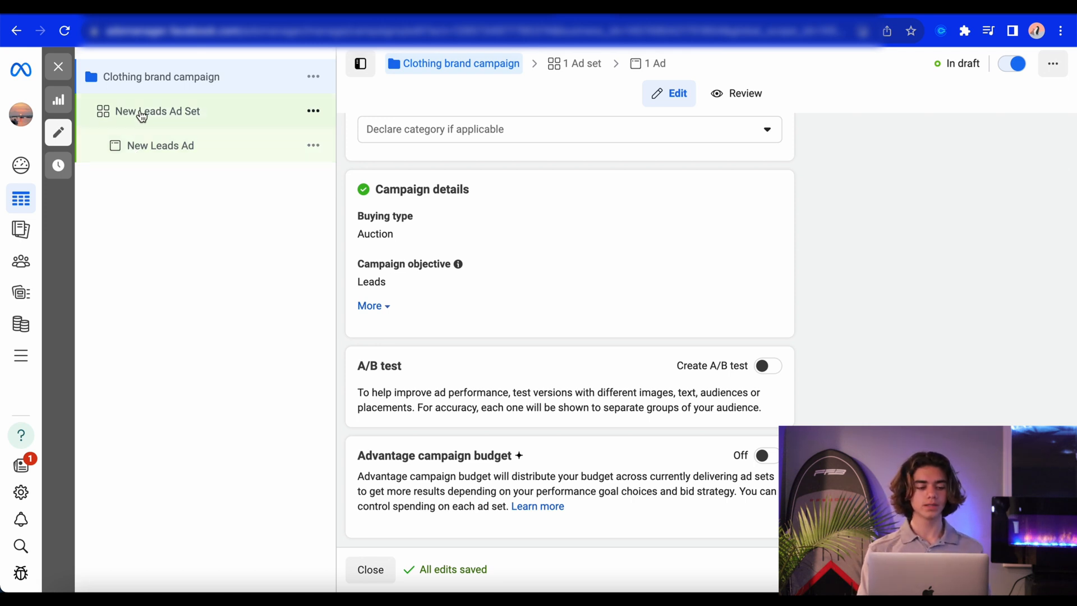
click(186, 122)
drag(460, 174, 459, 174)
drag(459, 173, 366, 174)
text(Clothing brand ad set)
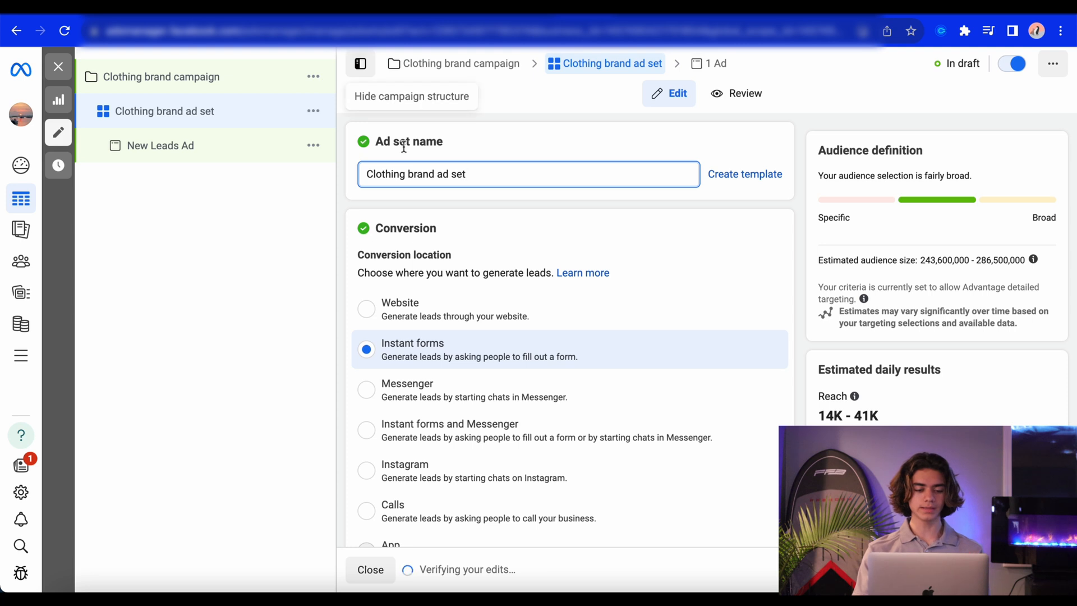
click(353, 175)
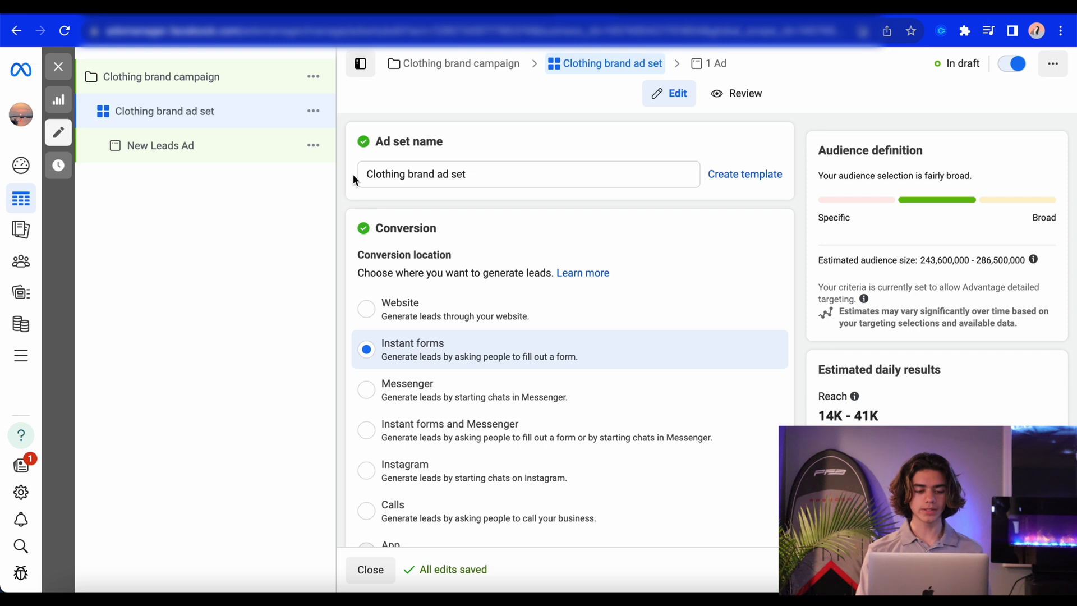
Step: Try Messenger, Instant forms and Messenger, and Instagram in turn as the ad set's conversion location
scroll(432, 193, down, 1)
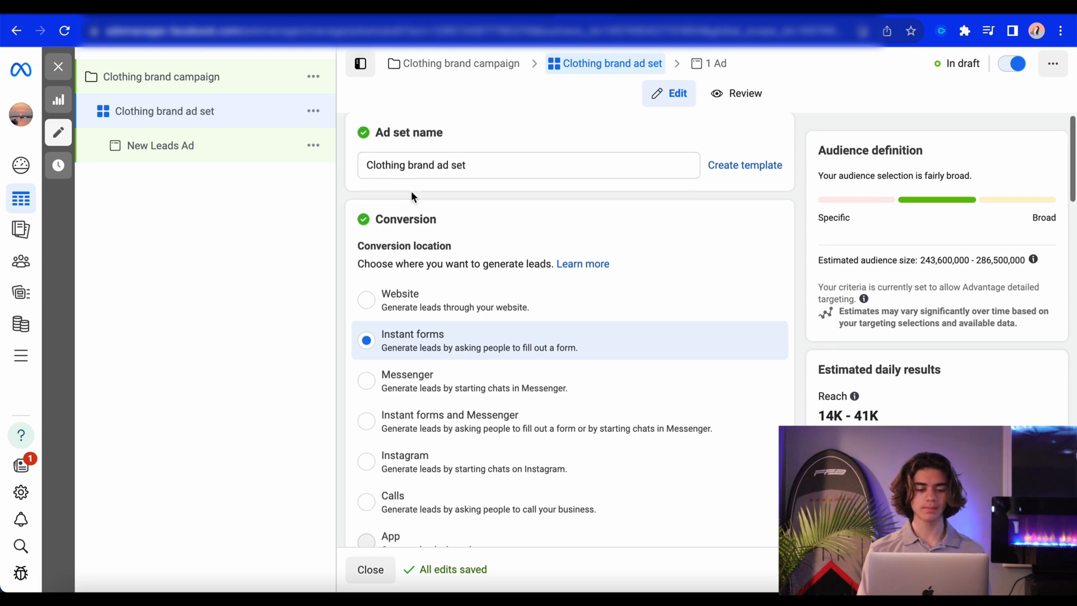
scroll(438, 193, up, 1)
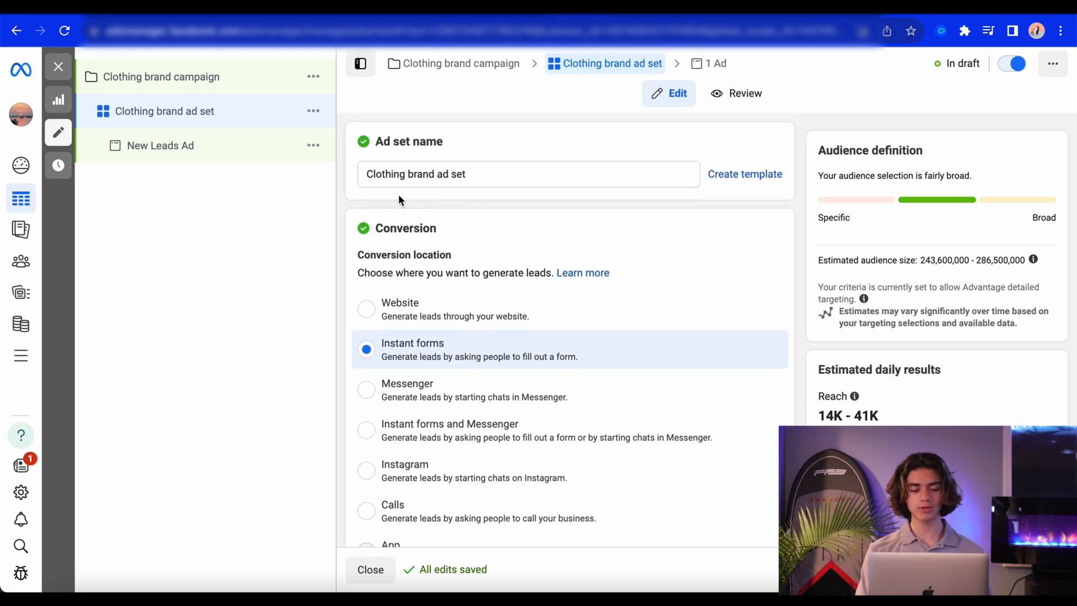
scroll(370, 287, down, 3)
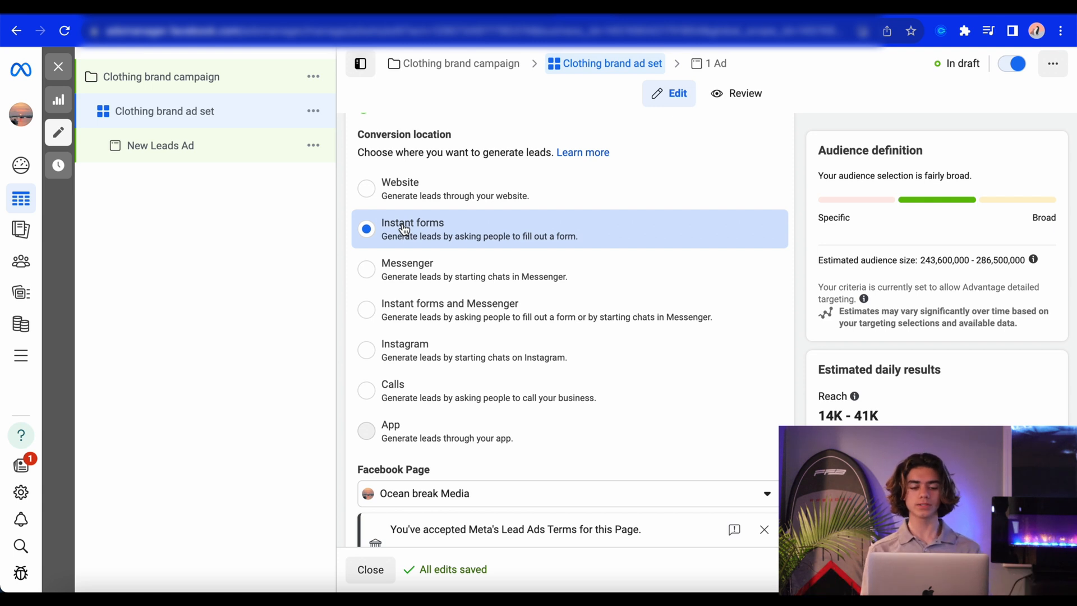
click(405, 279)
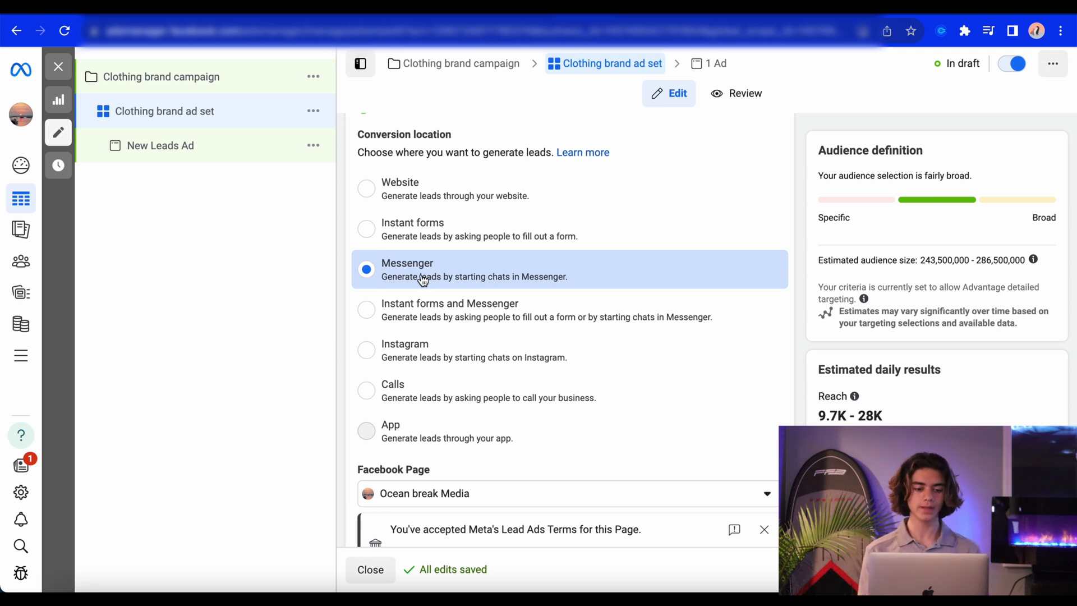
click(391, 315)
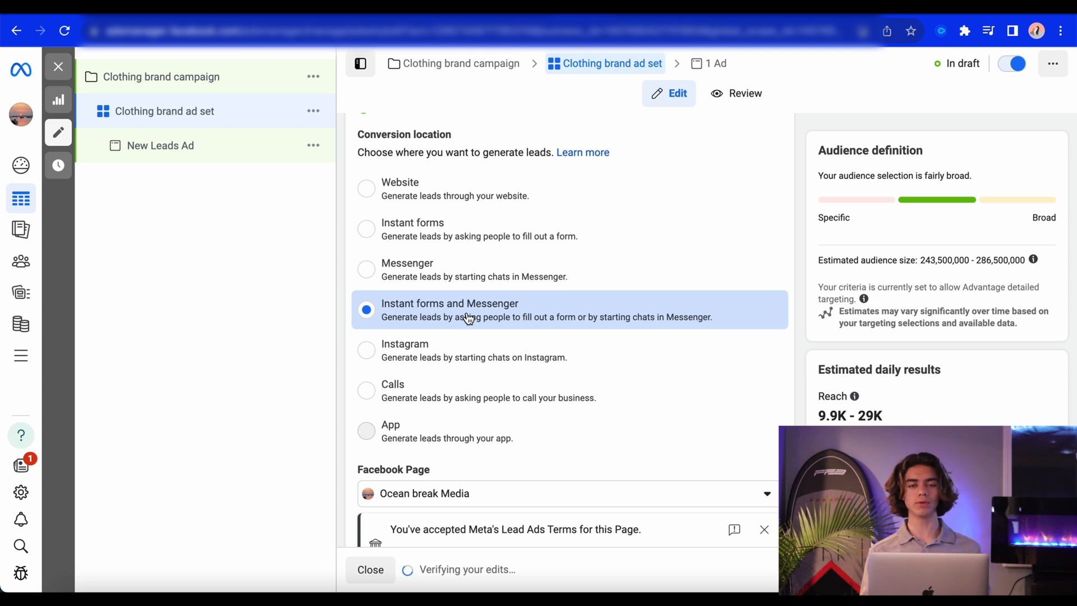
click(418, 359)
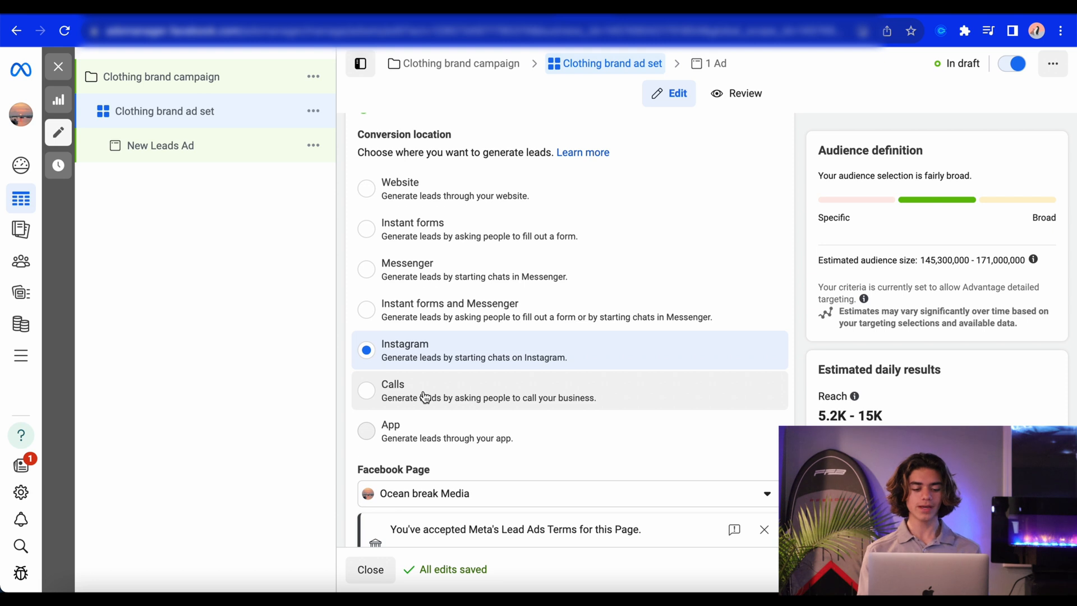
Step: Set the ad set's conversion location to Website
scroll(425, 397, up, 1)
mouse_move(422, 418)
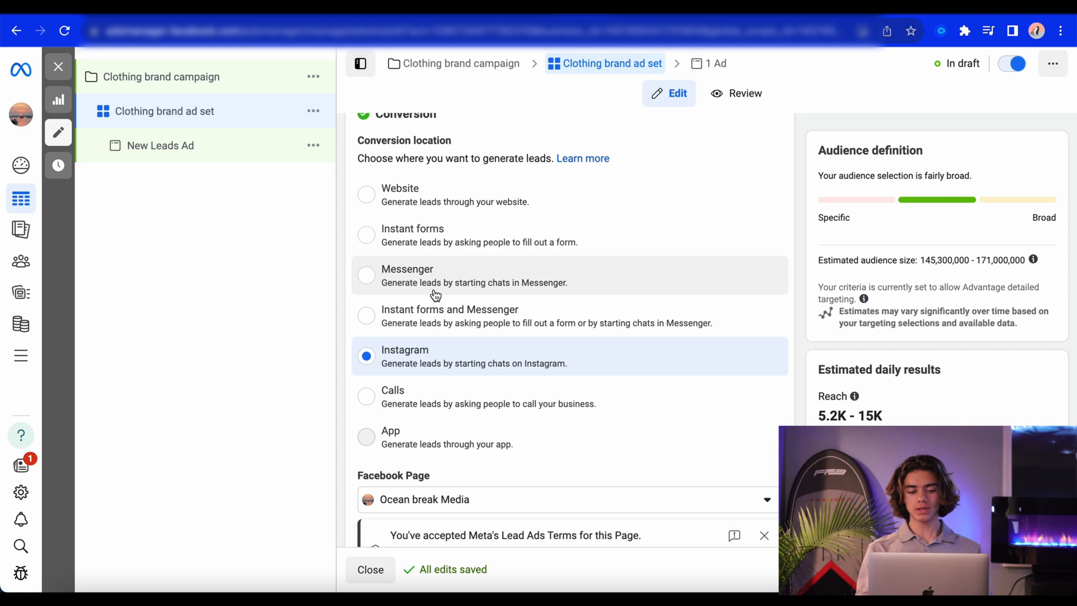
click(367, 202)
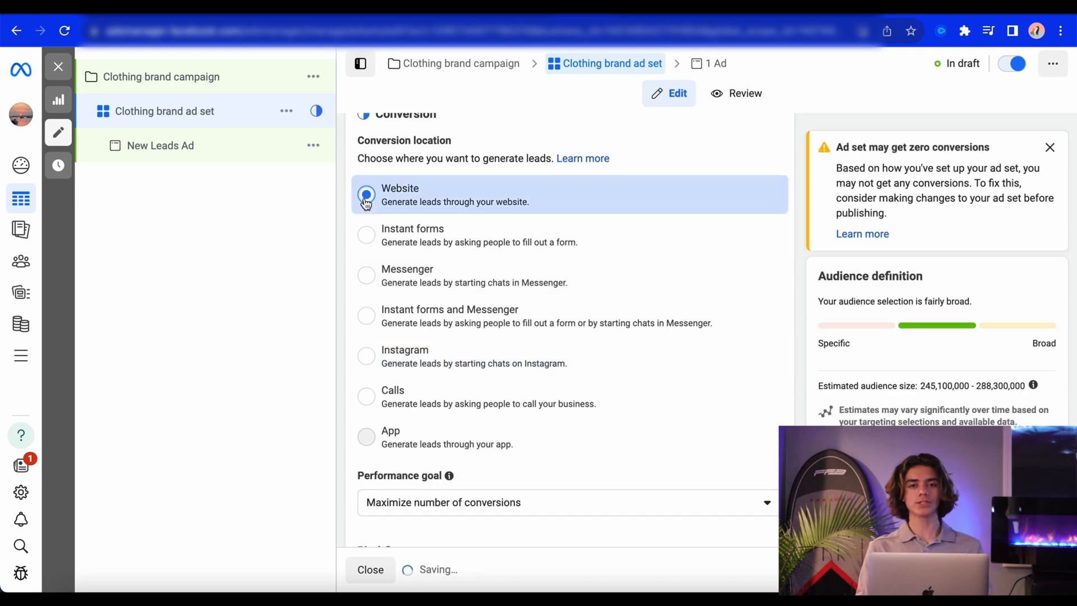
Step: Review the ad set's performance goal, pixel, conversion event, daily budget and schedule settings
scroll(376, 280, down, 5)
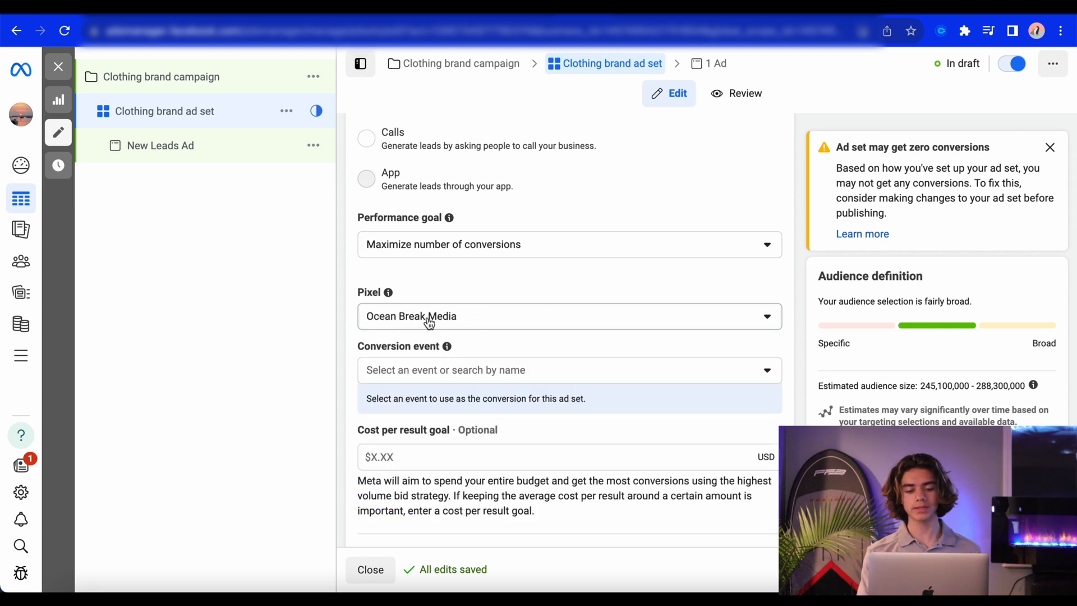
scroll(393, 314, down, 2)
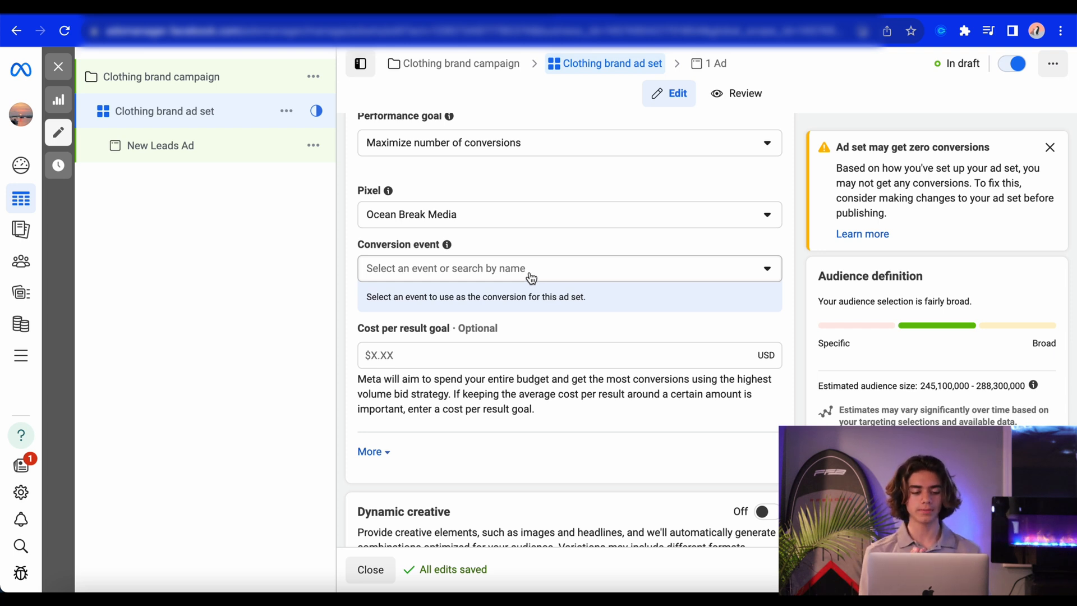
scroll(531, 277, down, 8)
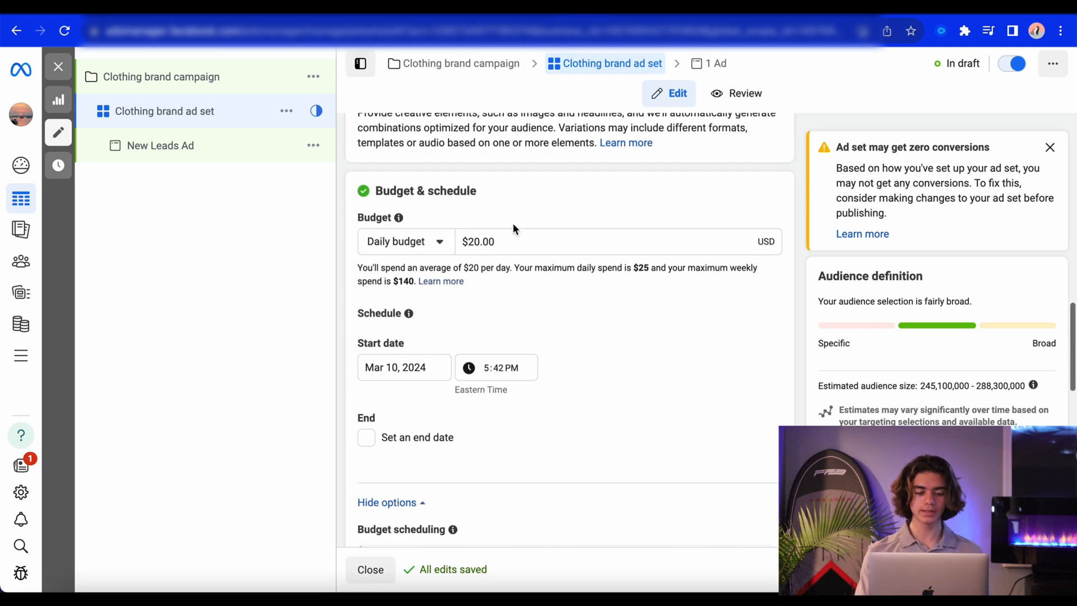
drag(509, 239, 455, 242)
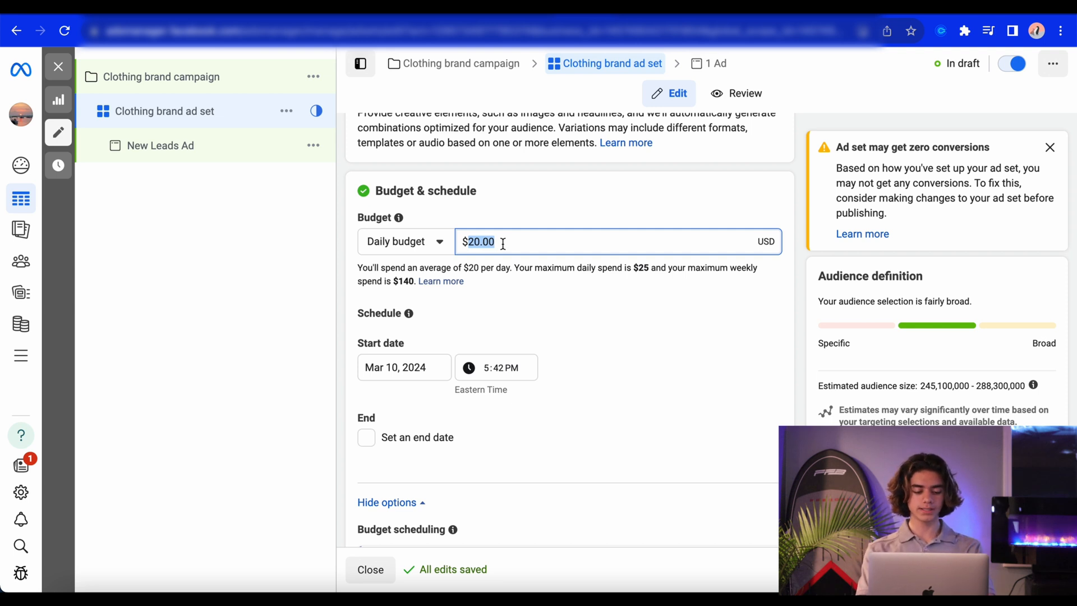
click(488, 285)
scroll(449, 289, down, 2)
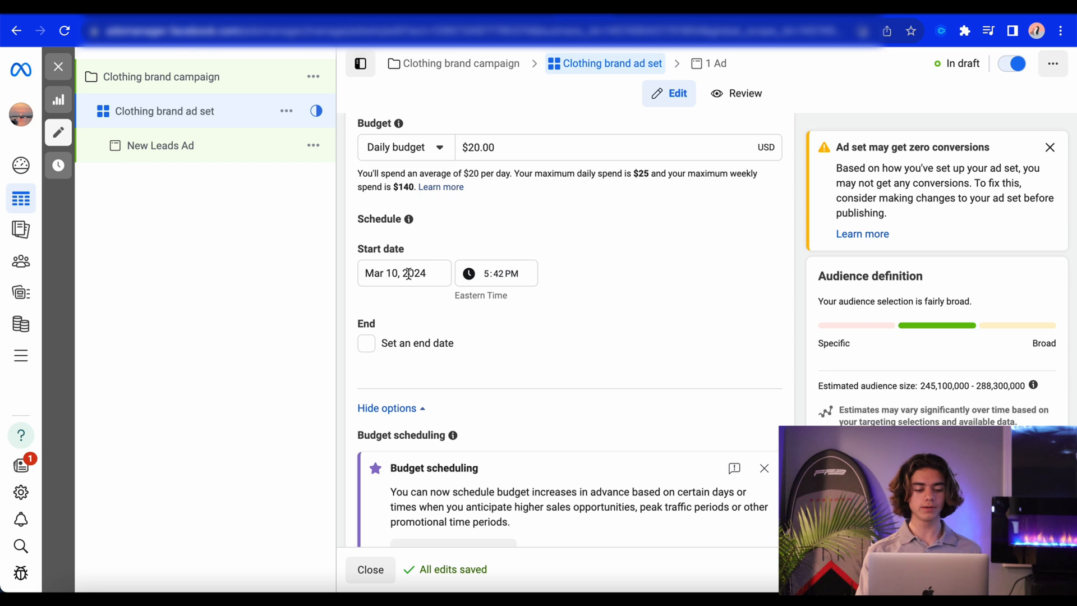
Step: Edit the audience locations and add Canada as an included country alongside the United States
scroll(409, 273, down, 10)
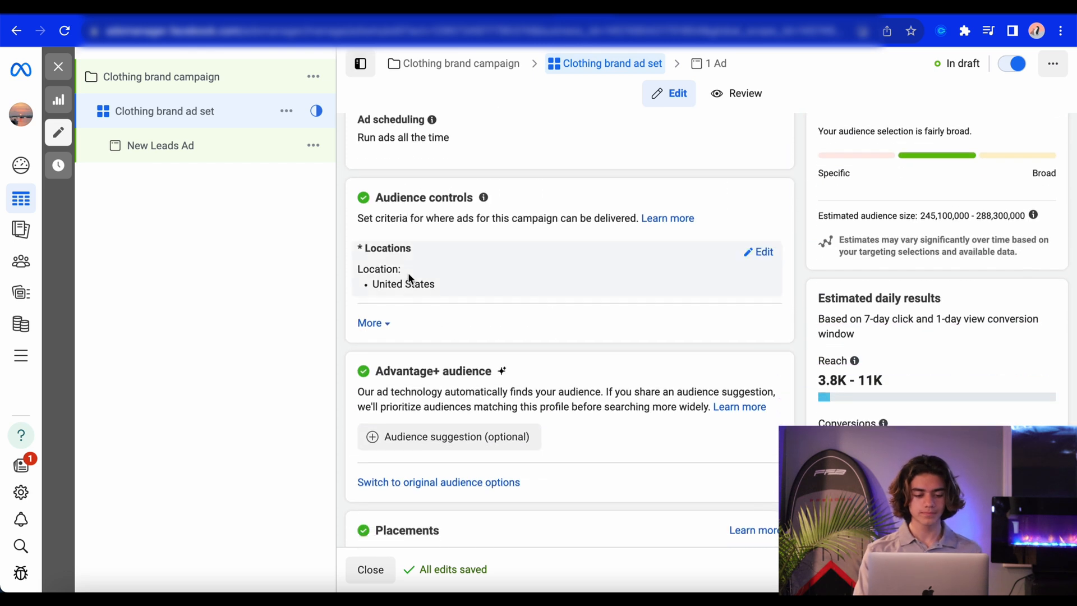
scroll(612, 261, up, 1)
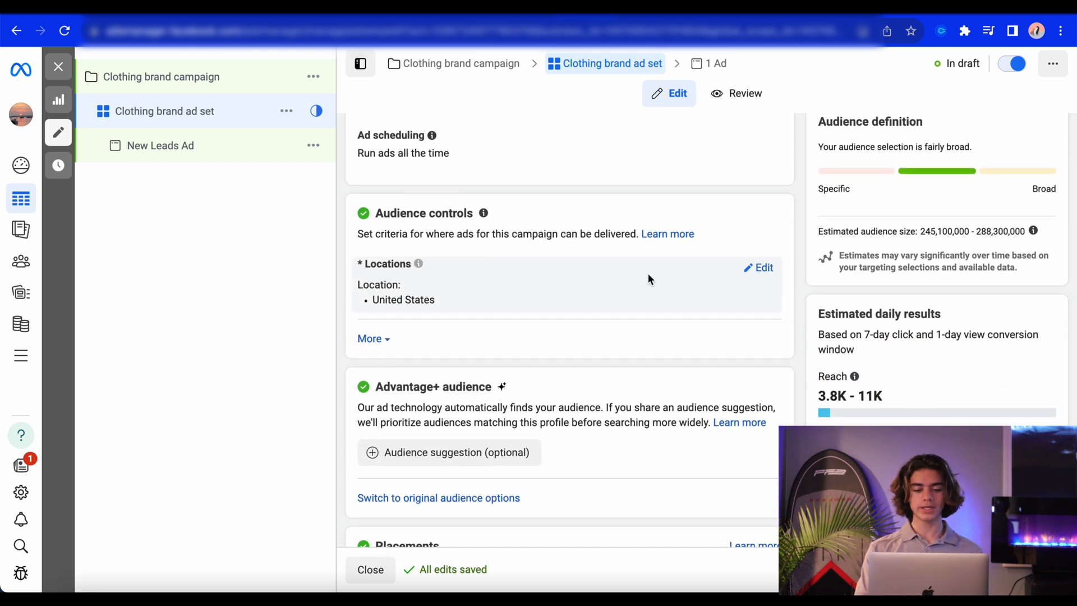
click(756, 267)
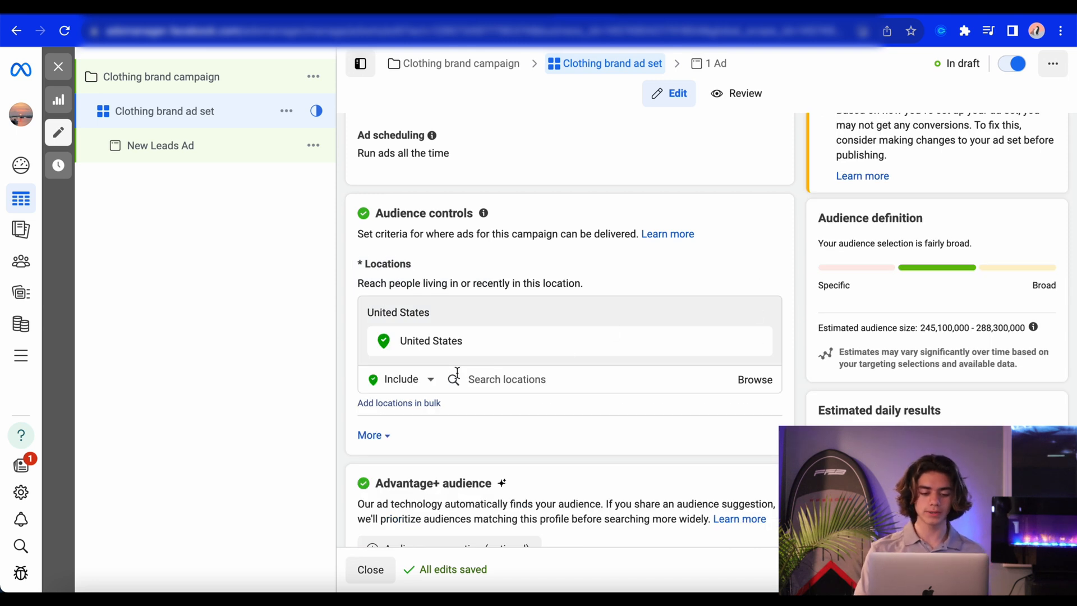
scroll(466, 360, down, 1)
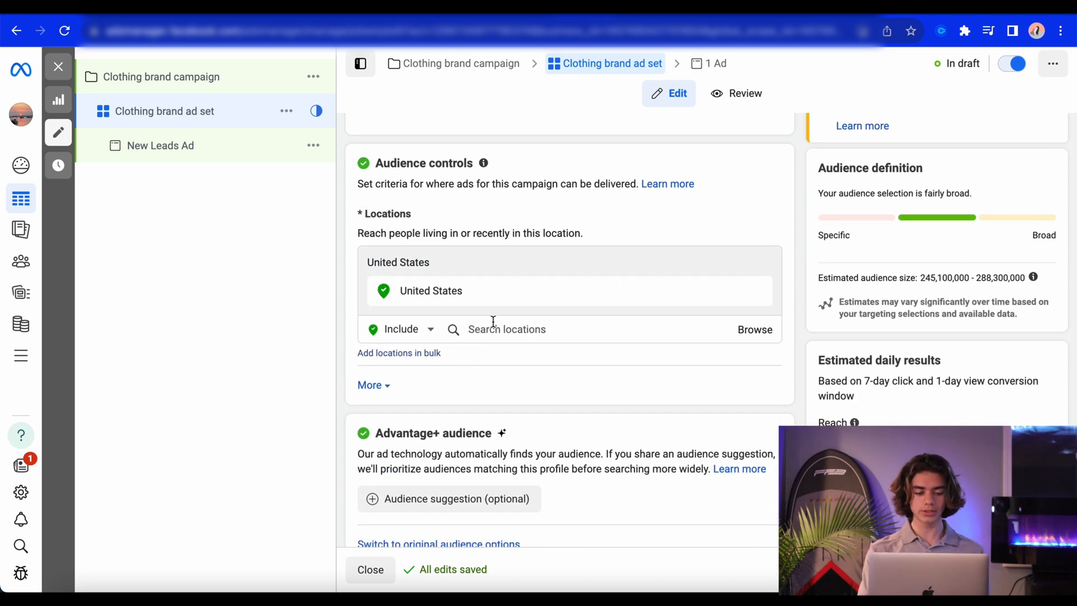
click(493, 322)
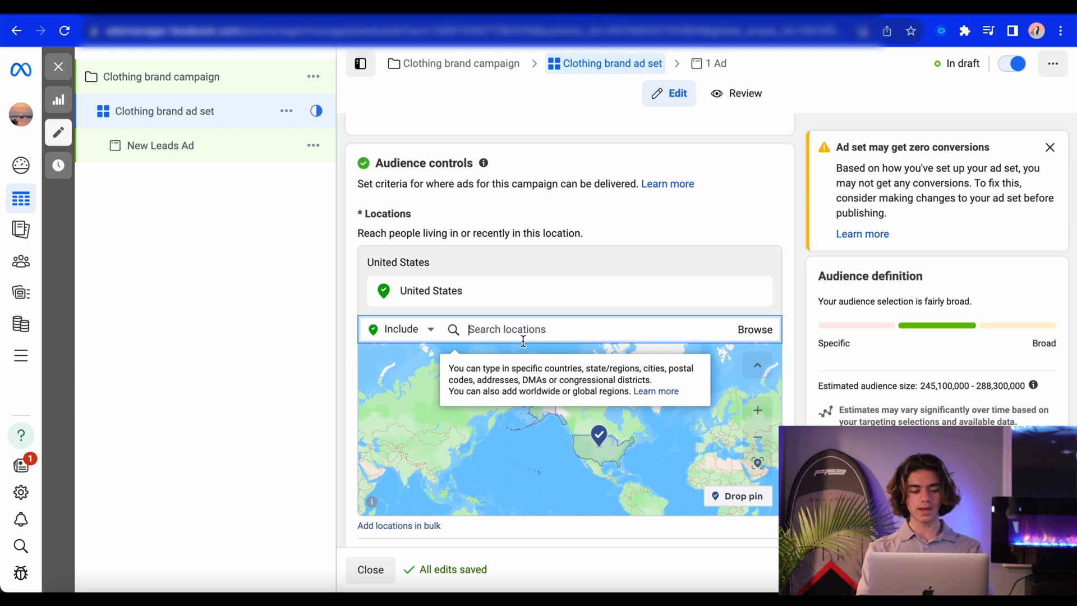
text(can)
text(ads)
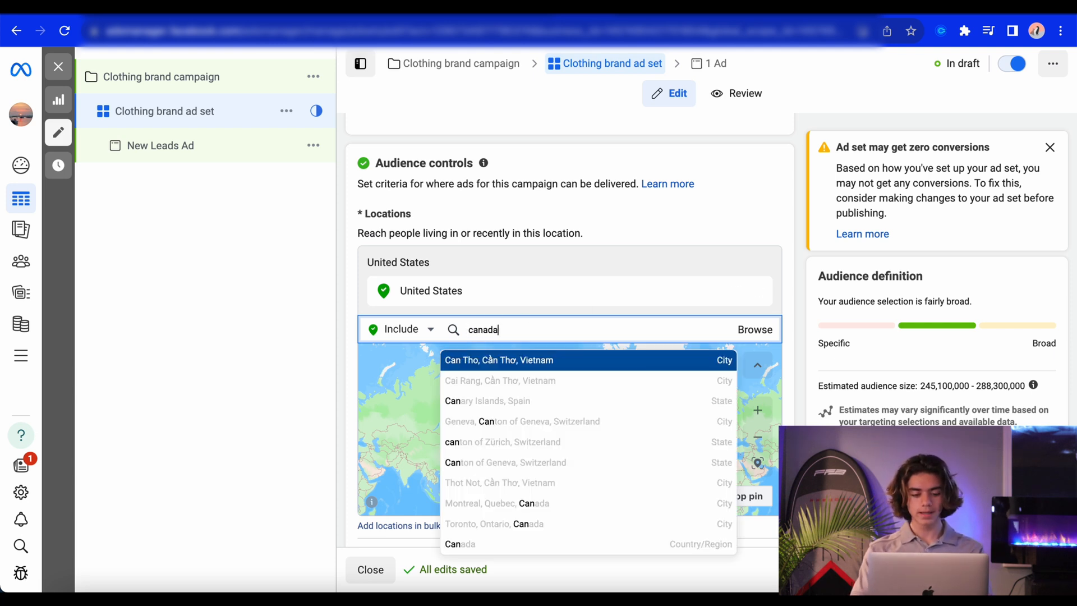
click(496, 362)
Step: Examine the targeted area on the audience location map in detail around California
drag(549, 506, 550, 438)
scroll(550, 438, up, 4)
scroll(550, 438, up, 5)
scroll(524, 435, down, 5)
scroll(525, 435, up, 8)
scroll(525, 436, down, 10)
scroll(525, 436, up, 8)
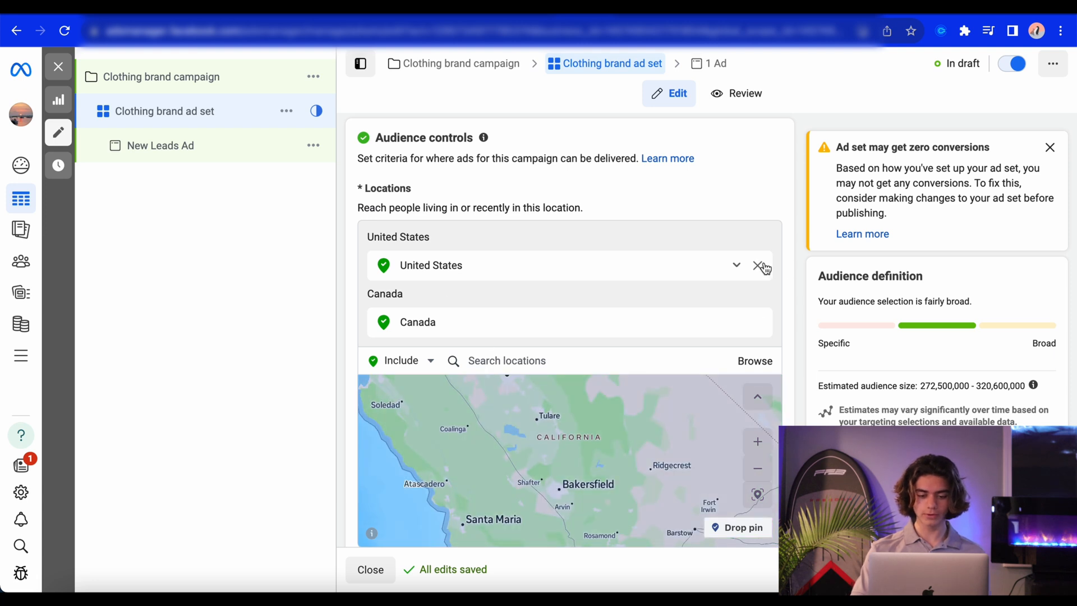
Step: Remove both the United States and Canada from the audience locations
click(763, 266)
click(758, 266)
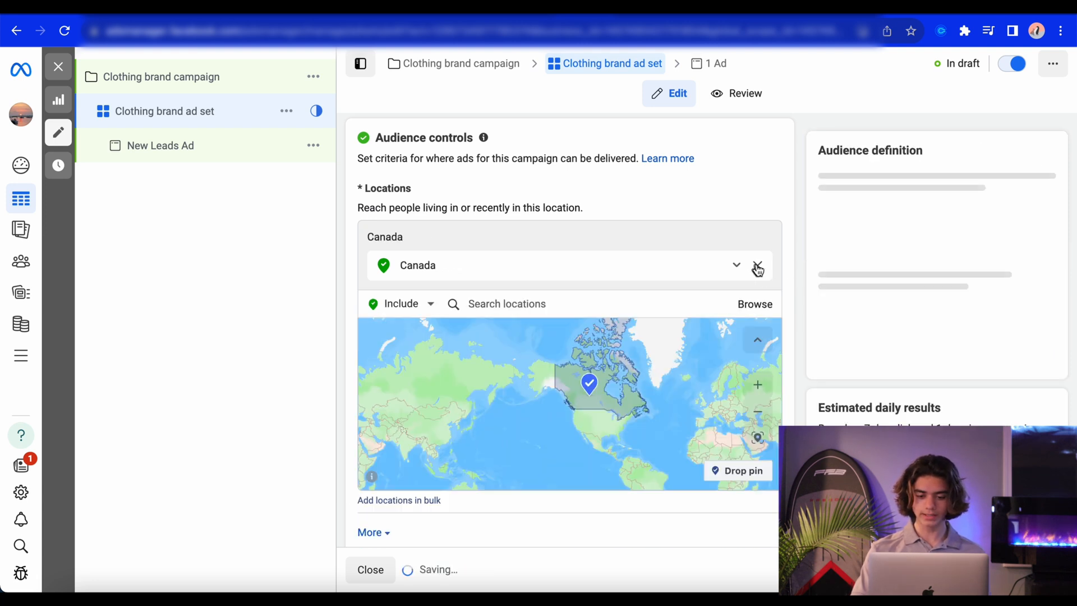
click(758, 267)
Step: Add the state of California, United States as the included audience location
click(487, 271)
text(cala)
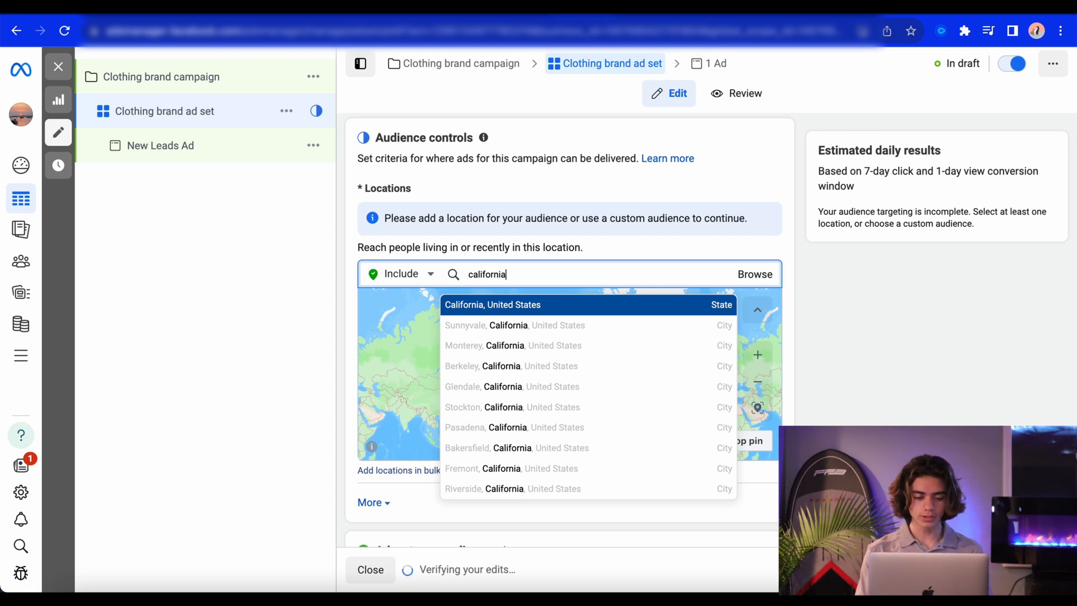
click(517, 306)
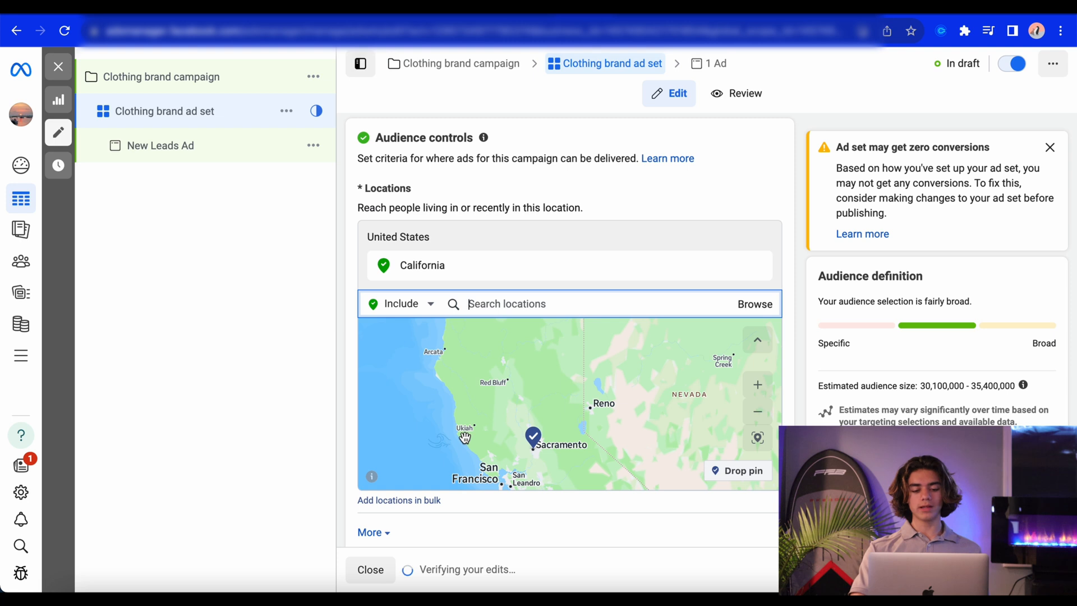
scroll(464, 438, down, 5)
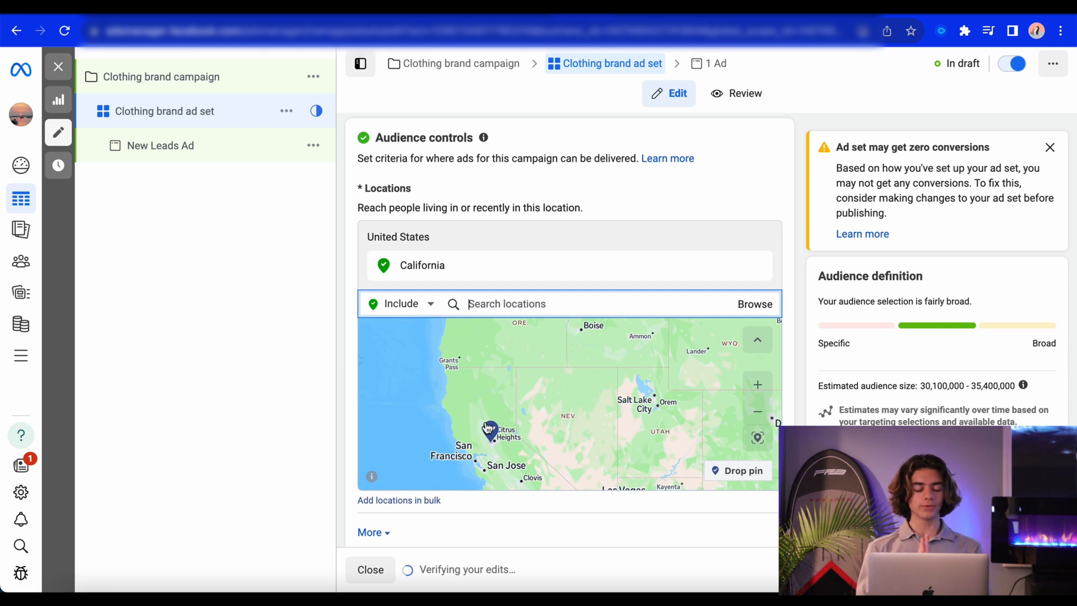
Step: Exclude Laguna from the audience locations within California
click(430, 307)
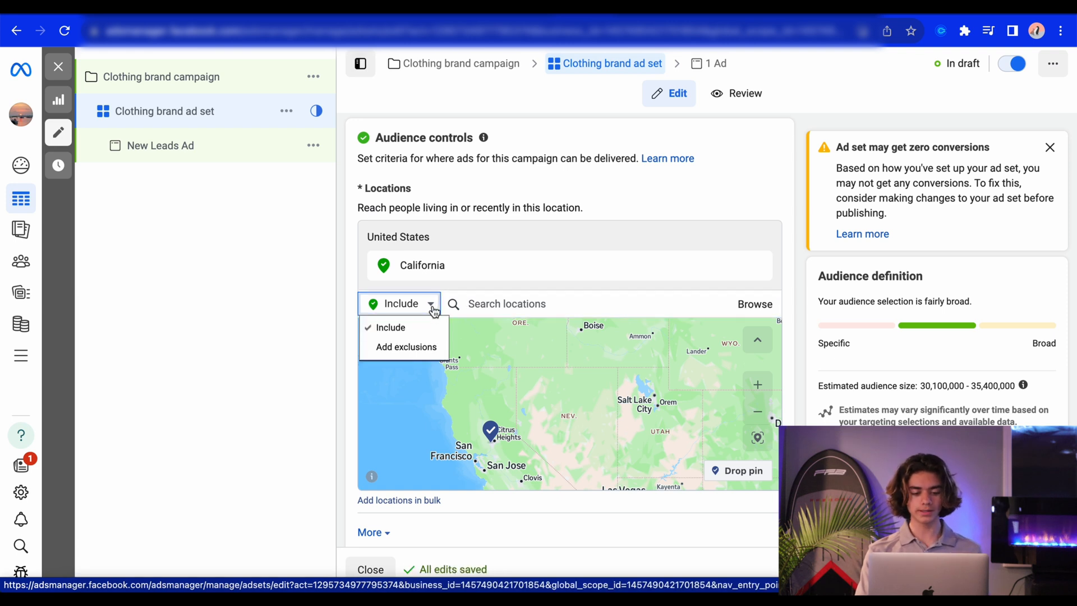
click(409, 347)
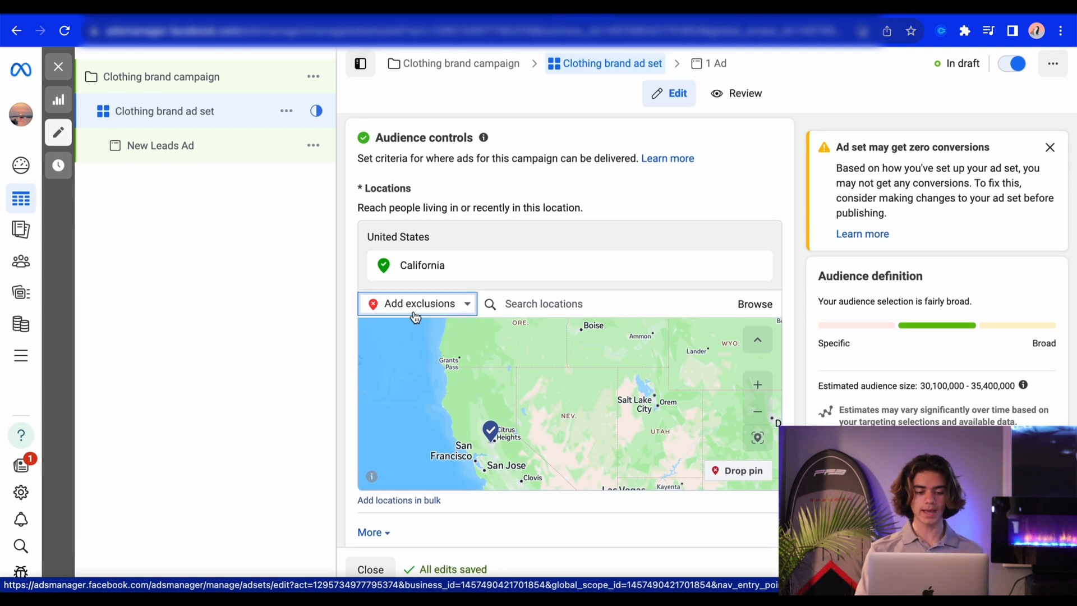
click(525, 305)
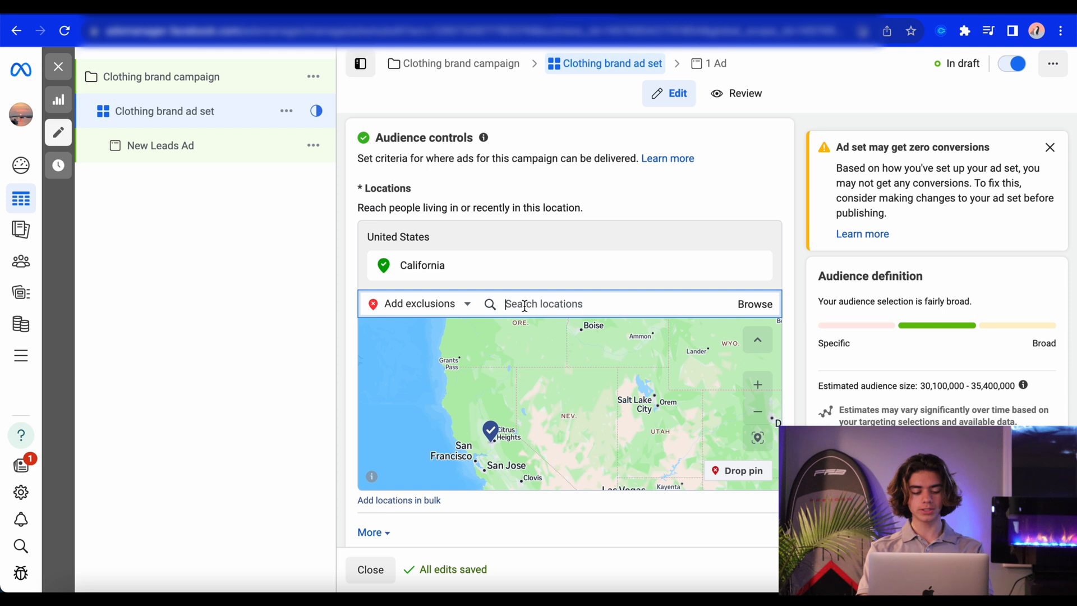
text(la)
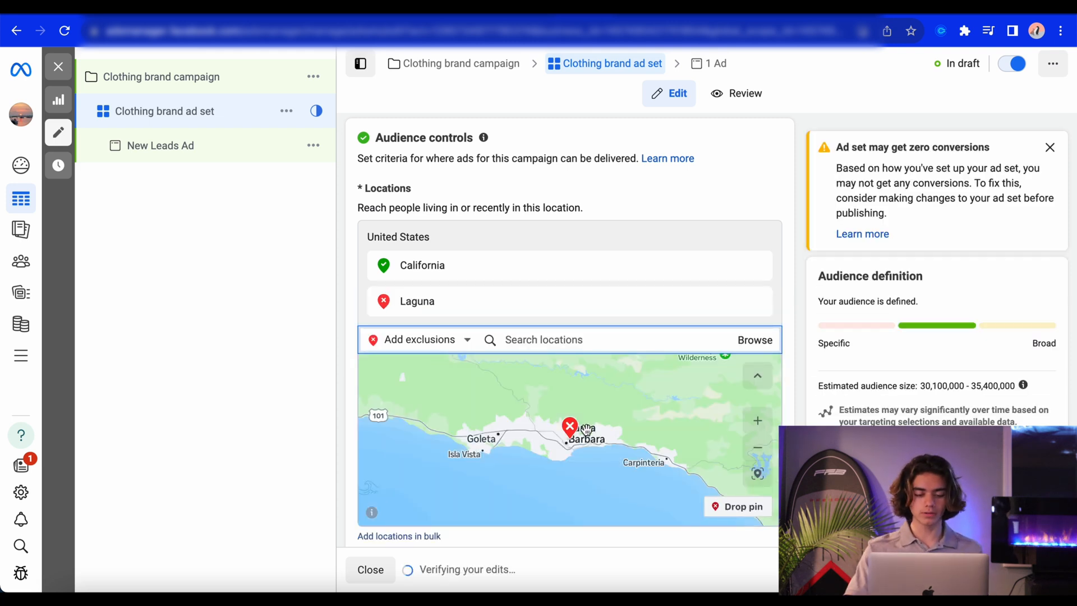
Step: Drop an exclusion pin on the location map in central California, north of Fresno and east of San Jose
scroll(587, 433, down, 2)
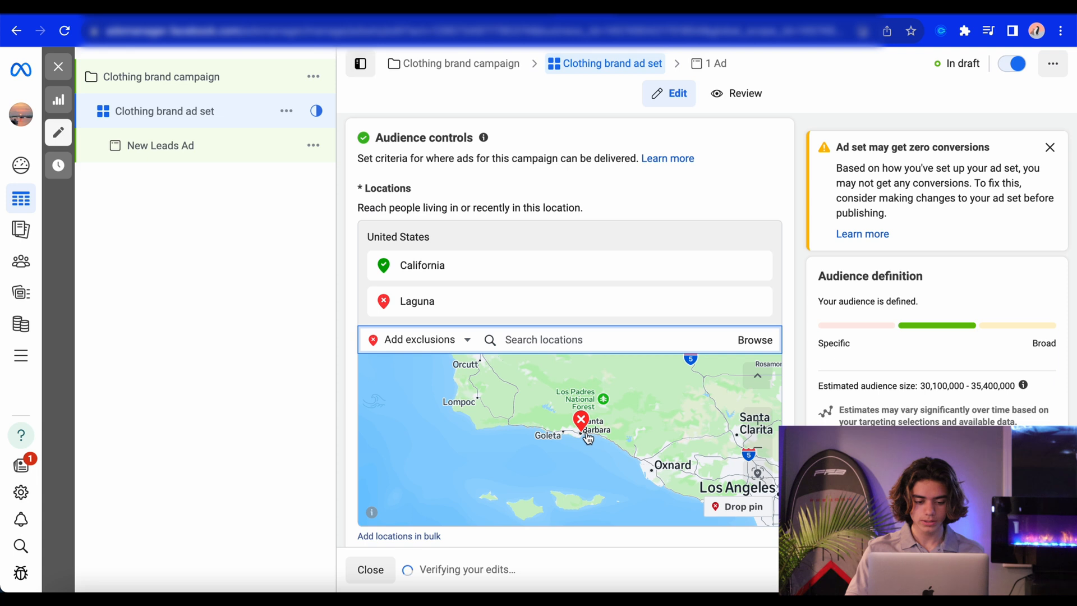
scroll(587, 438, down, 3)
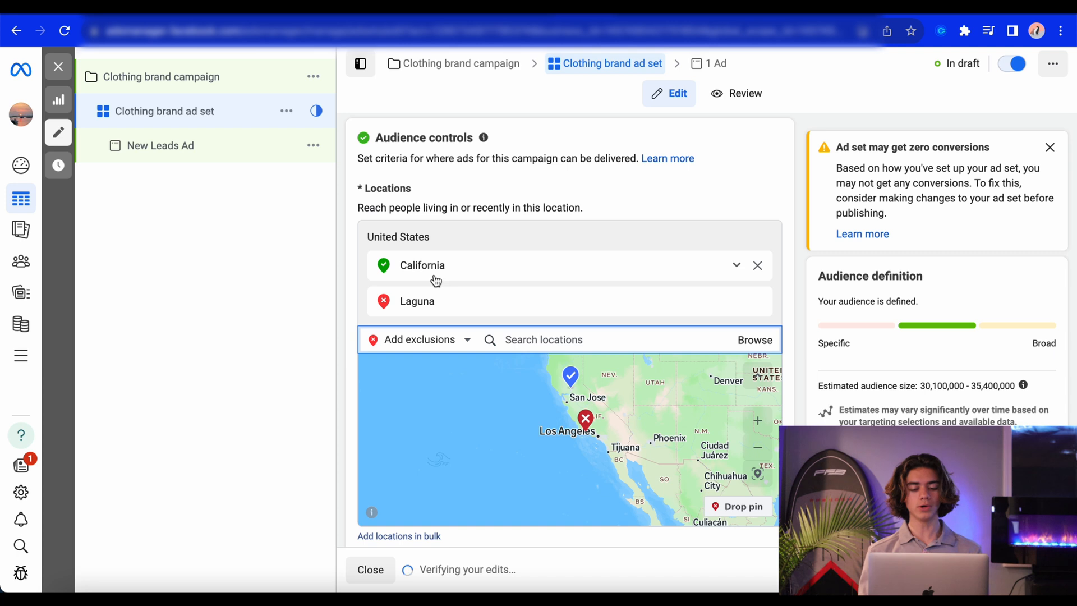
scroll(558, 422, down, 8)
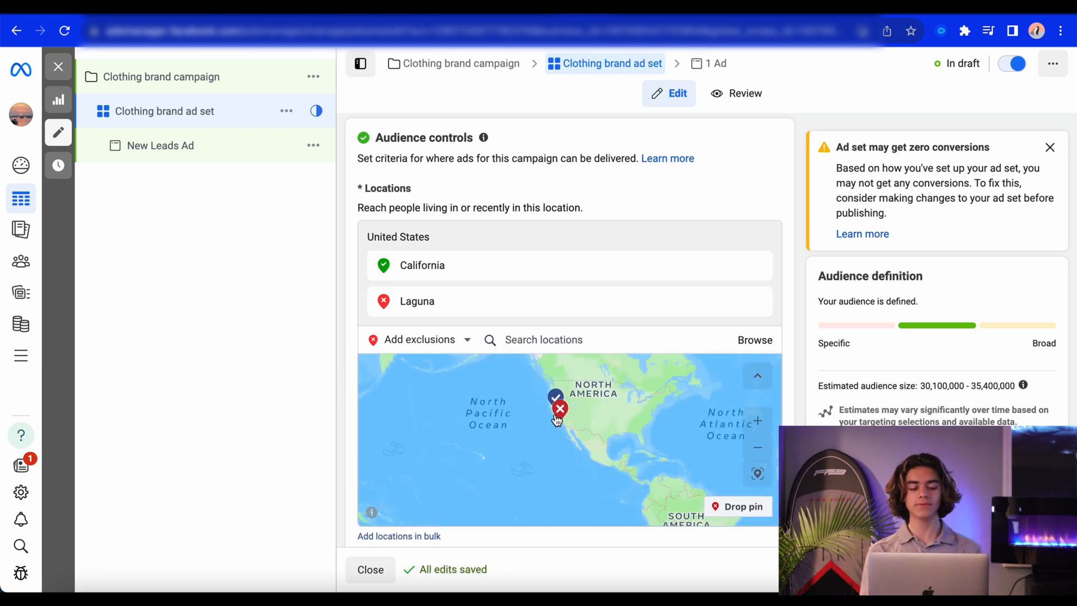
scroll(557, 419, up, 5)
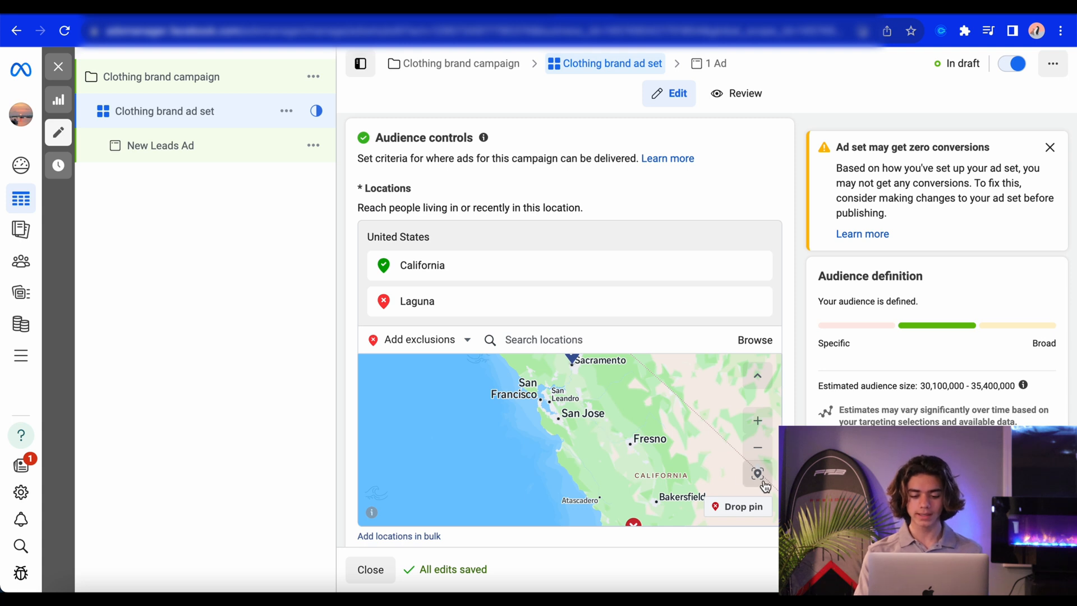
click(735, 506)
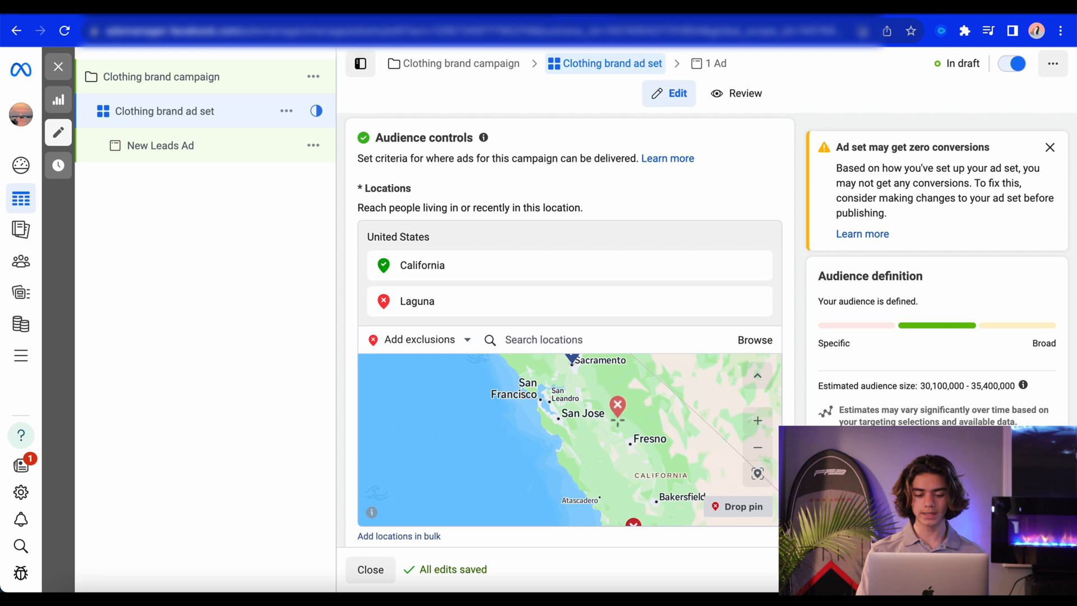
click(630, 411)
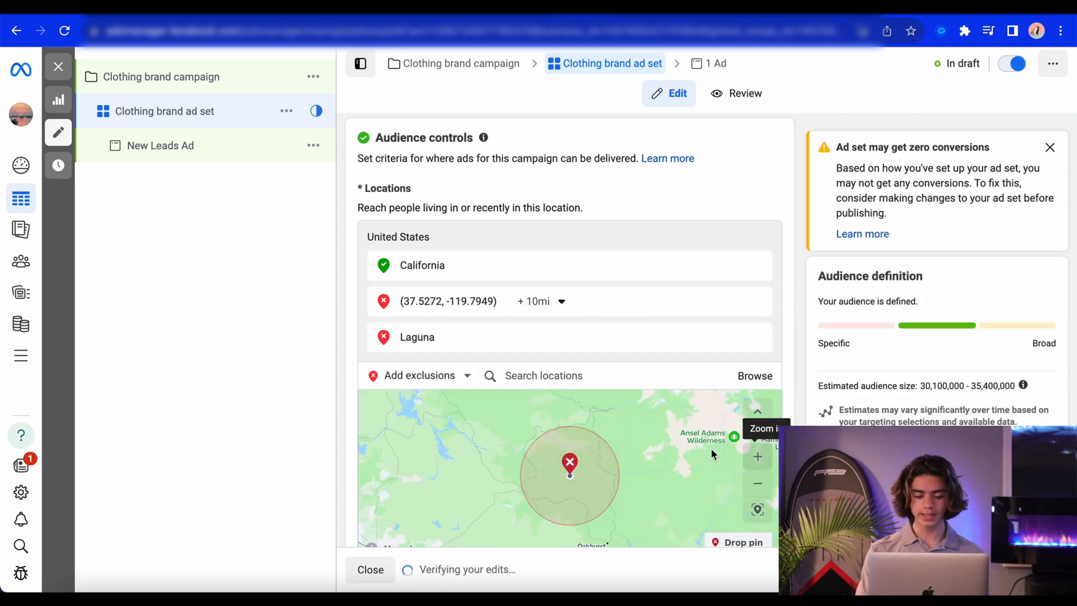
Step: Set the radius around the excluded pin location to 50 miles
click(562, 304)
drag(534, 348, 583, 352)
click(473, 483)
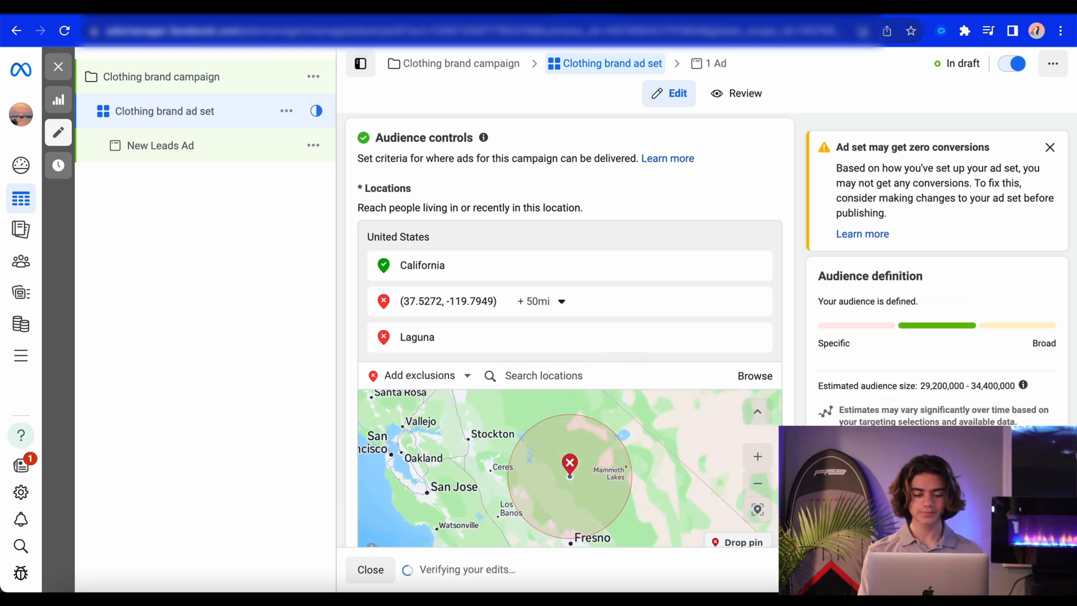
scroll(593, 471, down, 6)
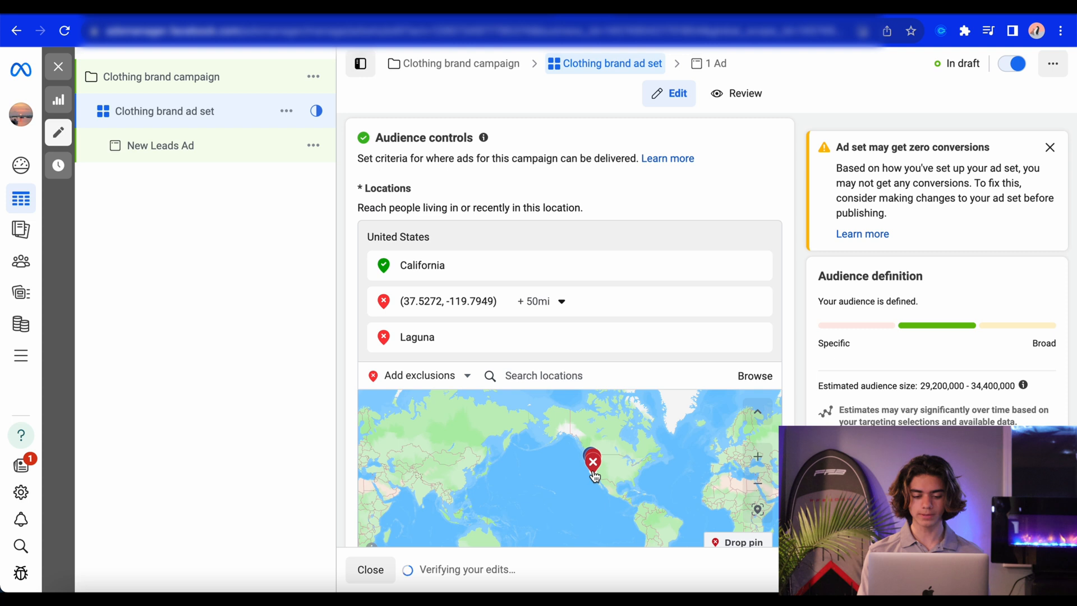
Step: Expand the additional placement settings and look over the brand safety and suitability options
scroll(759, 375, down, 4)
scroll(759, 372, down, 3)
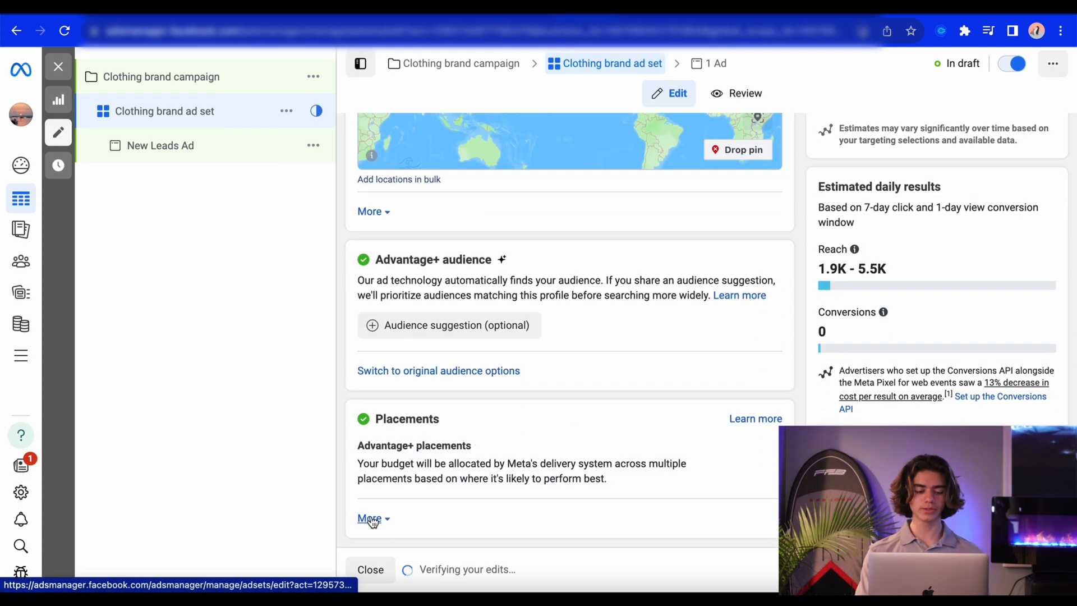
click(372, 519)
scroll(447, 446, down, 3)
scroll(448, 446, up, 2)
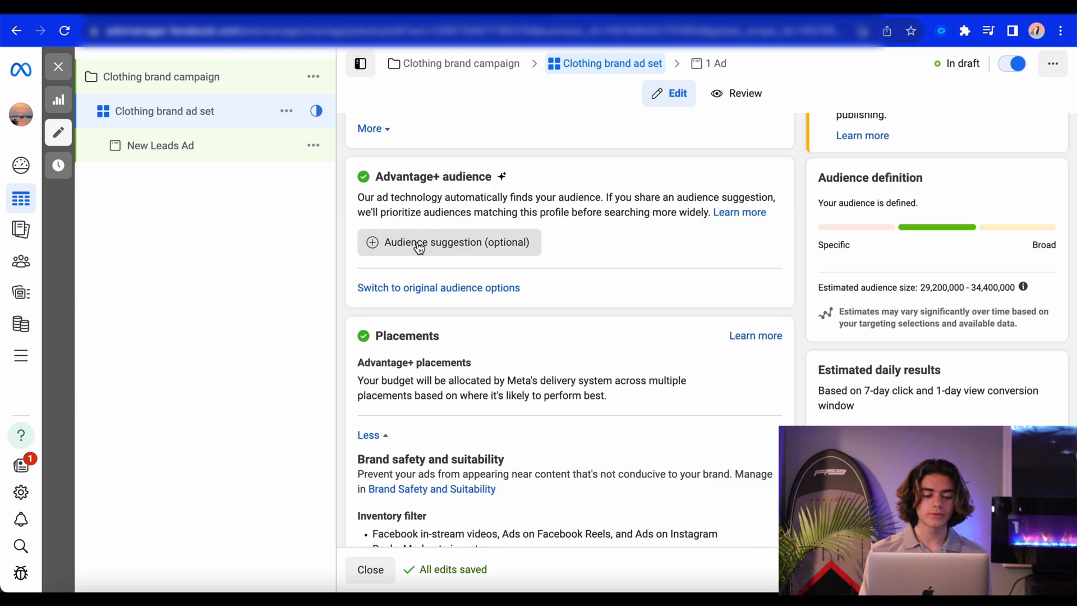
Step: Open the optional audience suggestion for Advantage+ audience and set the maximum age to 30, keeping the minimum at 18
click(403, 251)
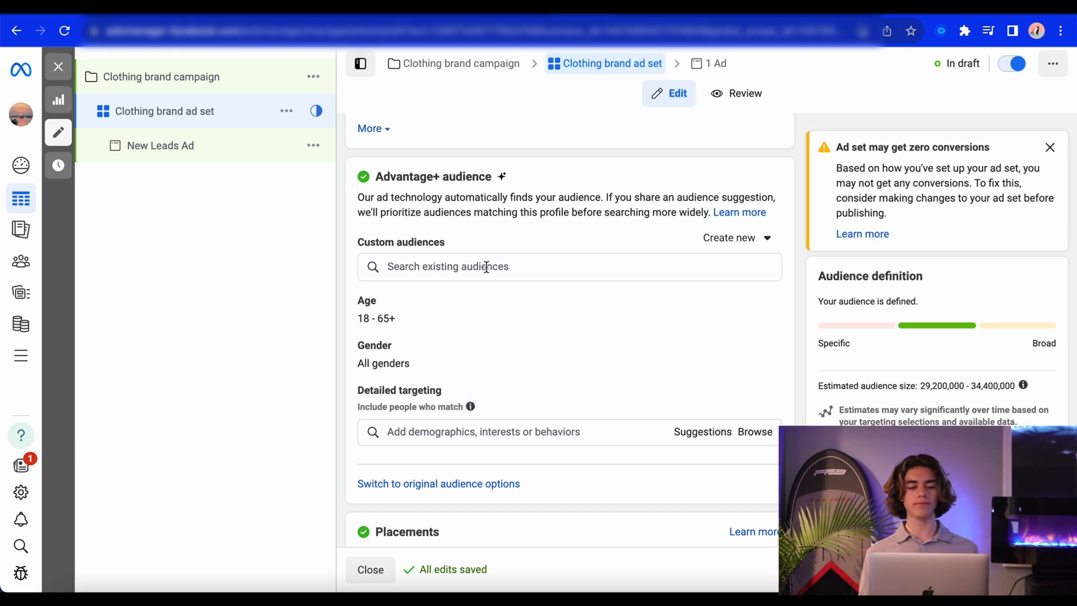
scroll(487, 267, down, 1)
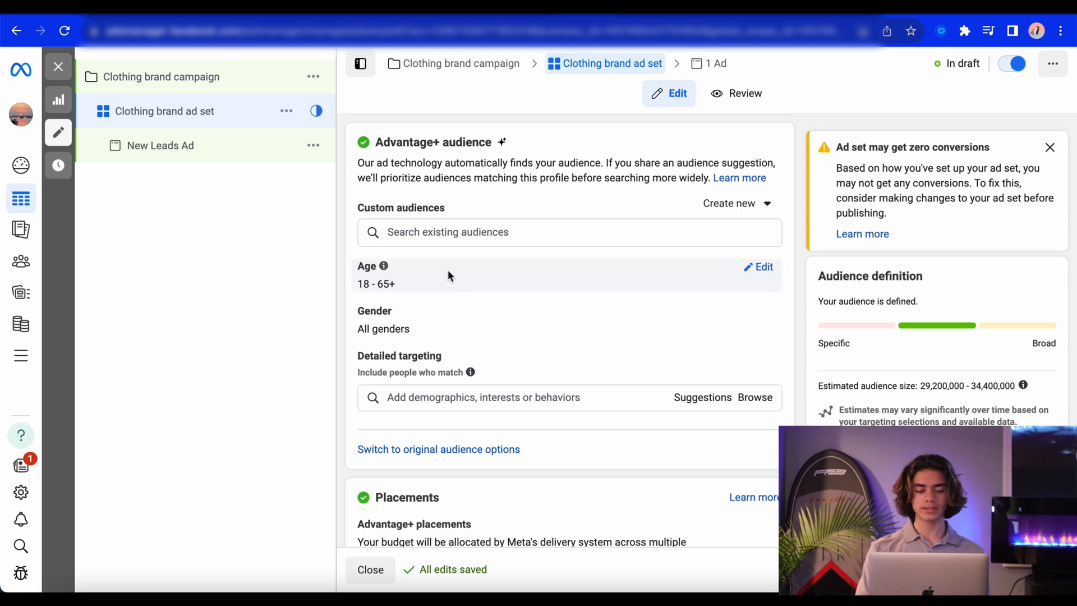
click(760, 269)
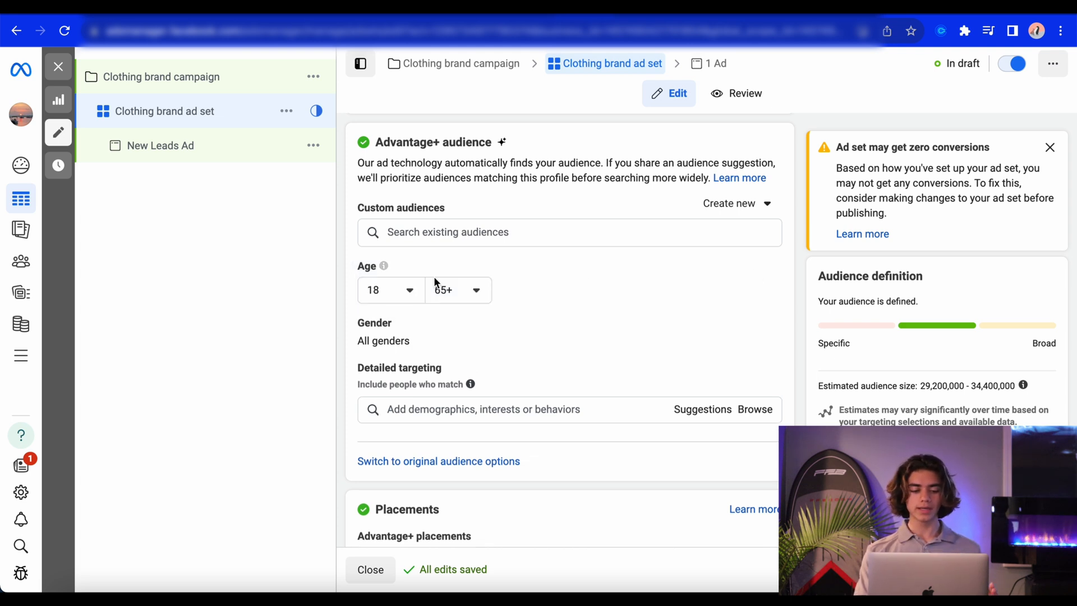
click(409, 293)
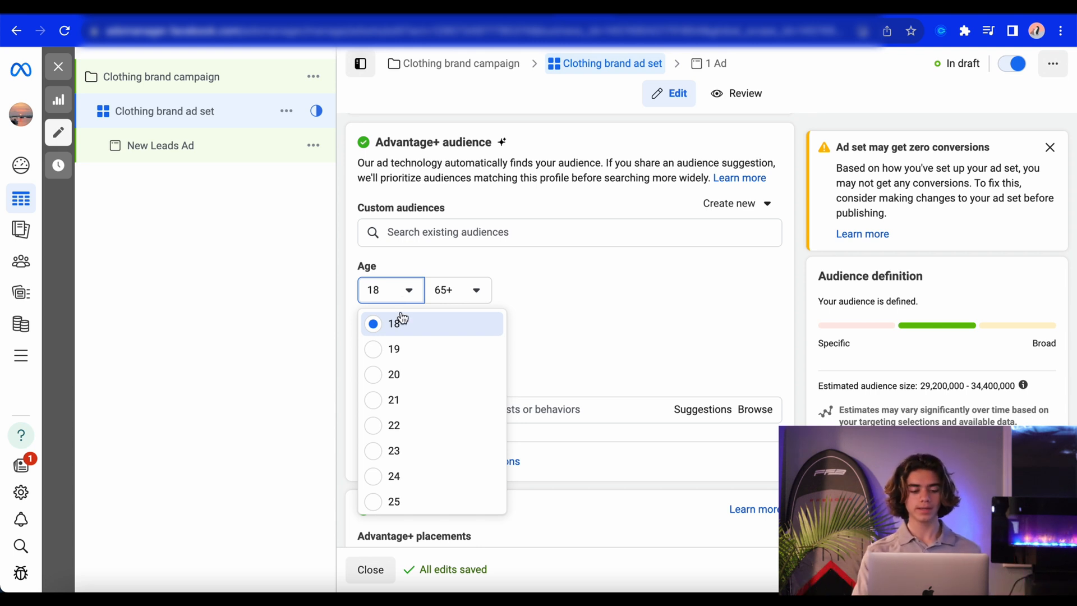
click(449, 290)
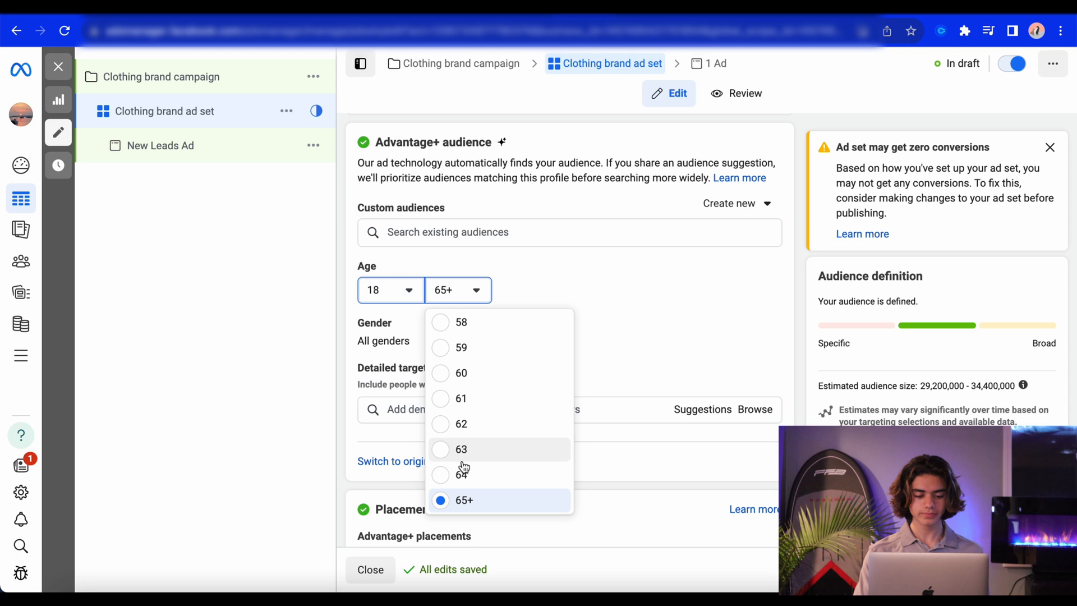
scroll(462, 466, up, 8)
scroll(462, 465, up, 8)
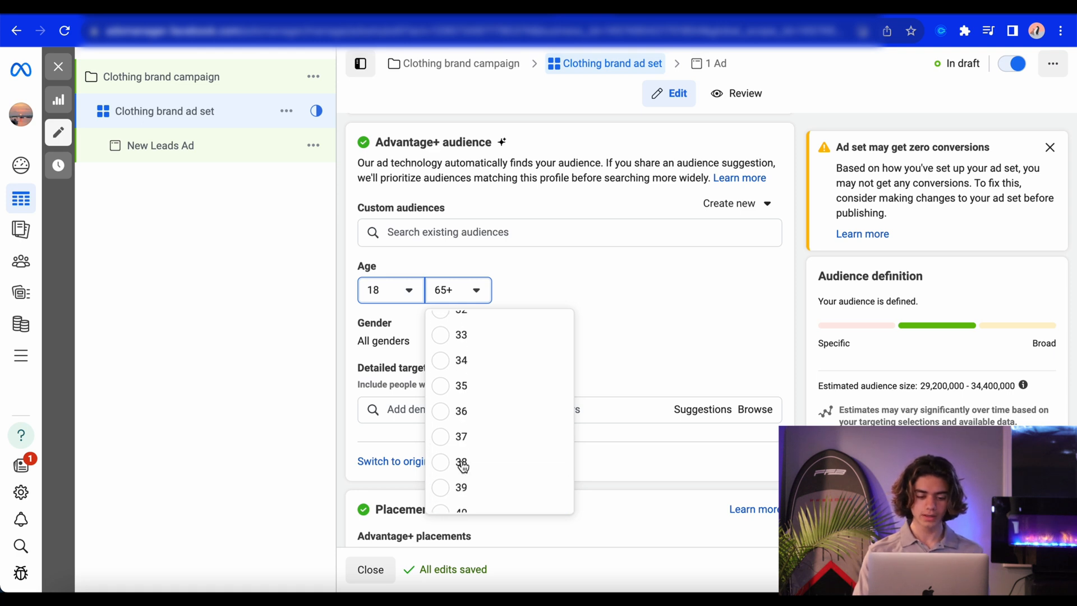
click(458, 425)
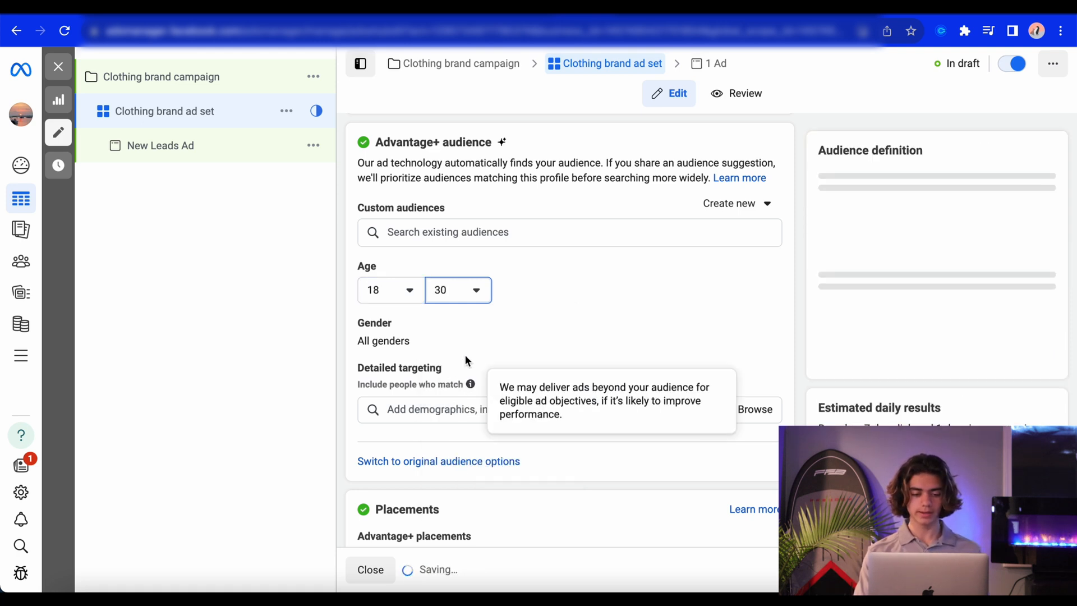
Step: Open the gender setting for editing and add Gym clothes (sporting goods) as a detailed targeting interest
scroll(450, 290, down, 1)
click(761, 292)
scroll(438, 359, down, 1)
click(434, 365)
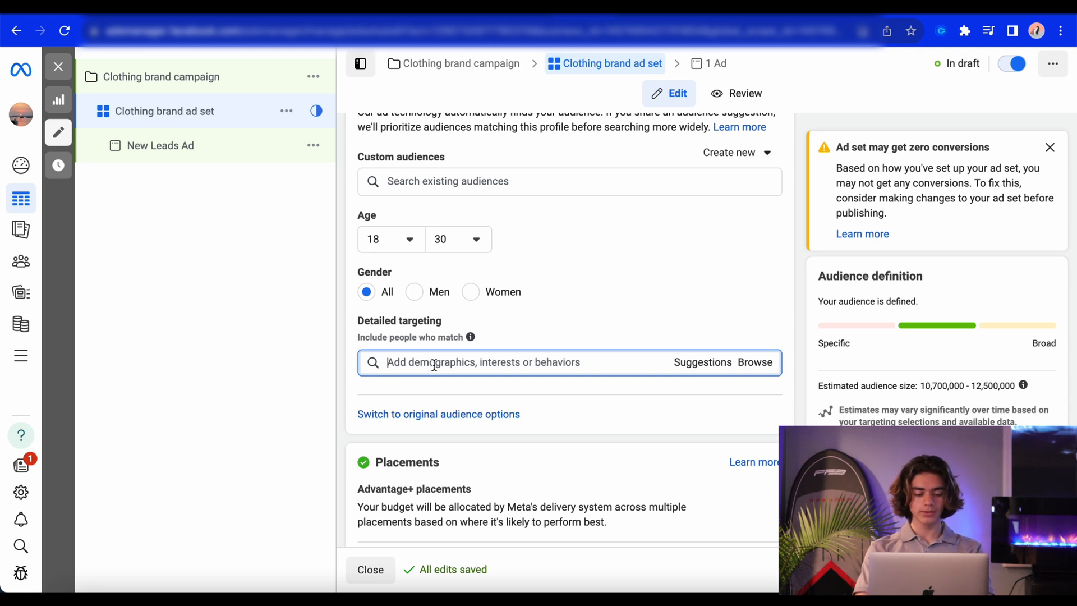
text(gym clo)
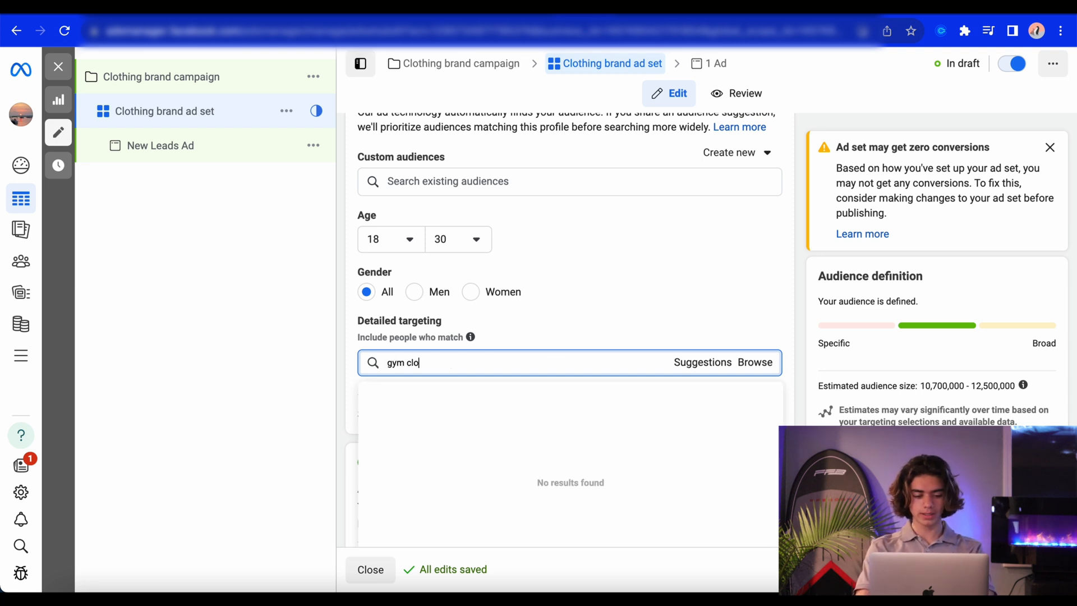
text(th)
click(418, 393)
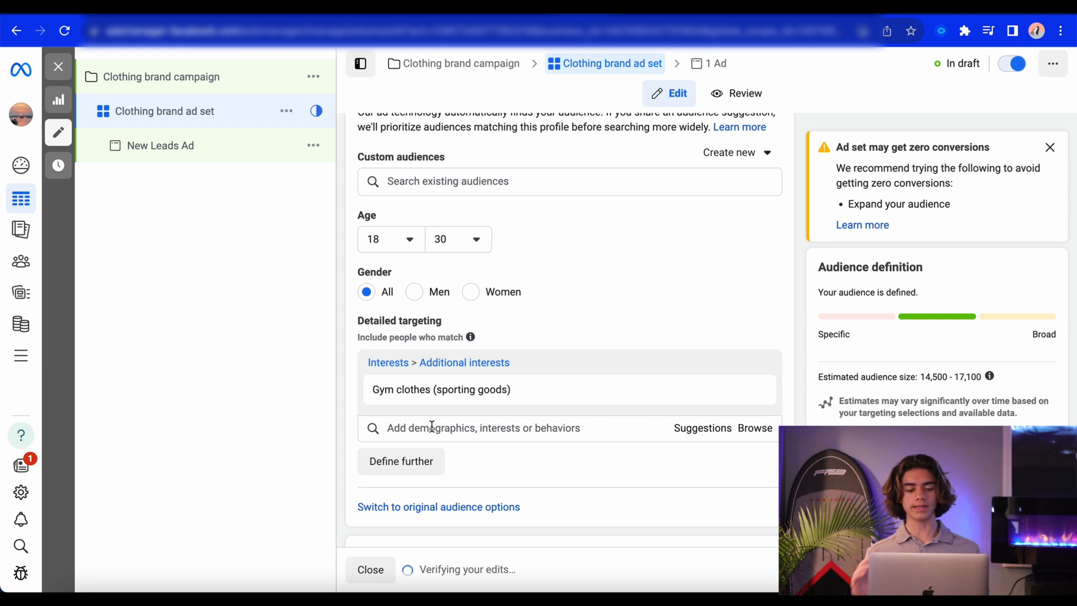
Step: Search the detailed targeting options for nike, compare the categories of the suggestions, and clear the search
click(432, 427)
text(nik)
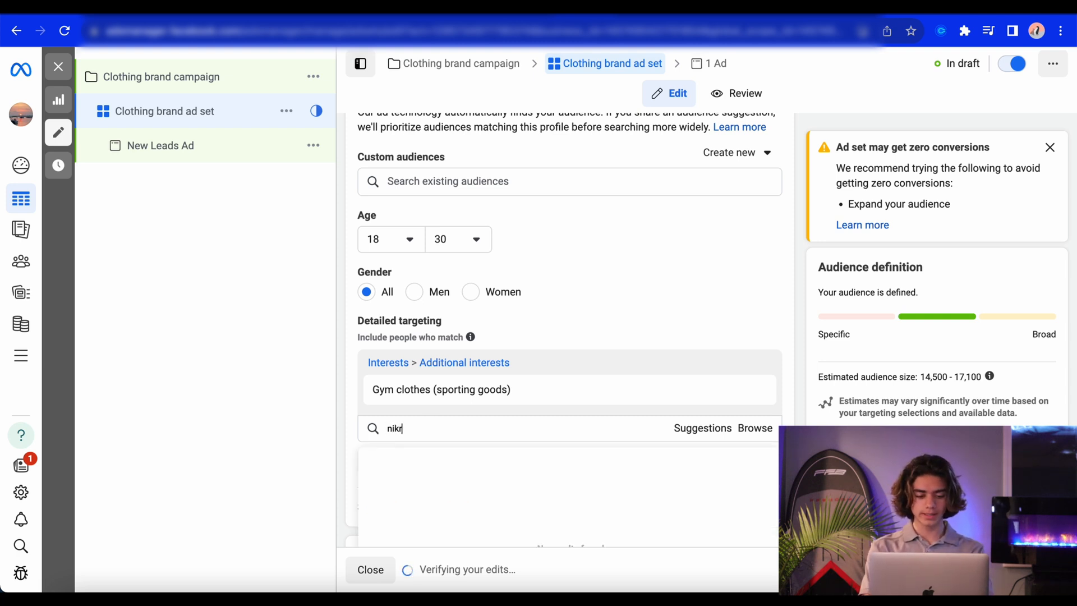
text(e)
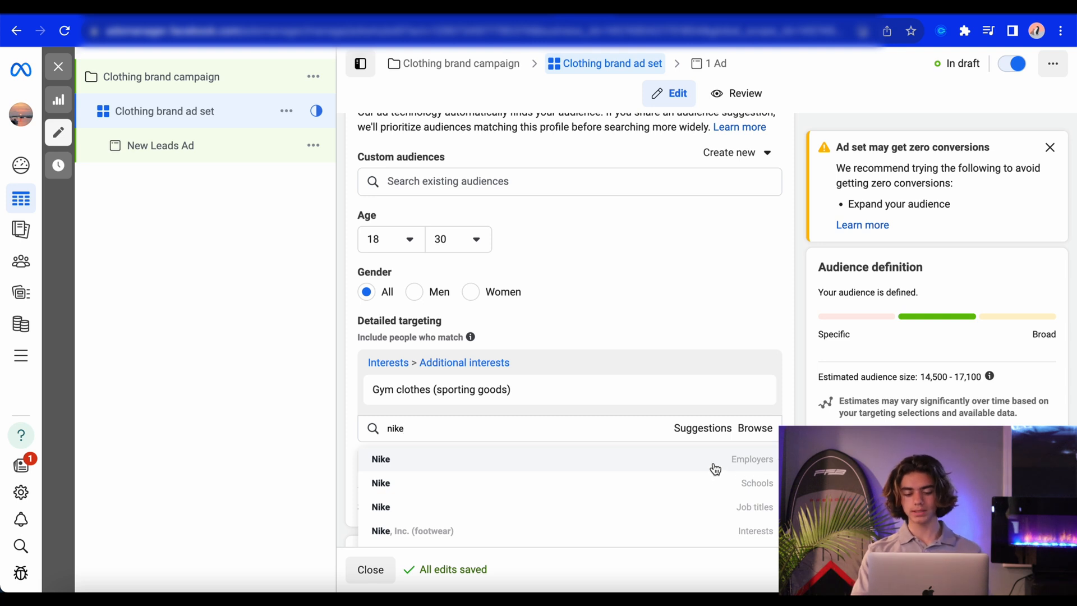
scroll(718, 491, down, 1)
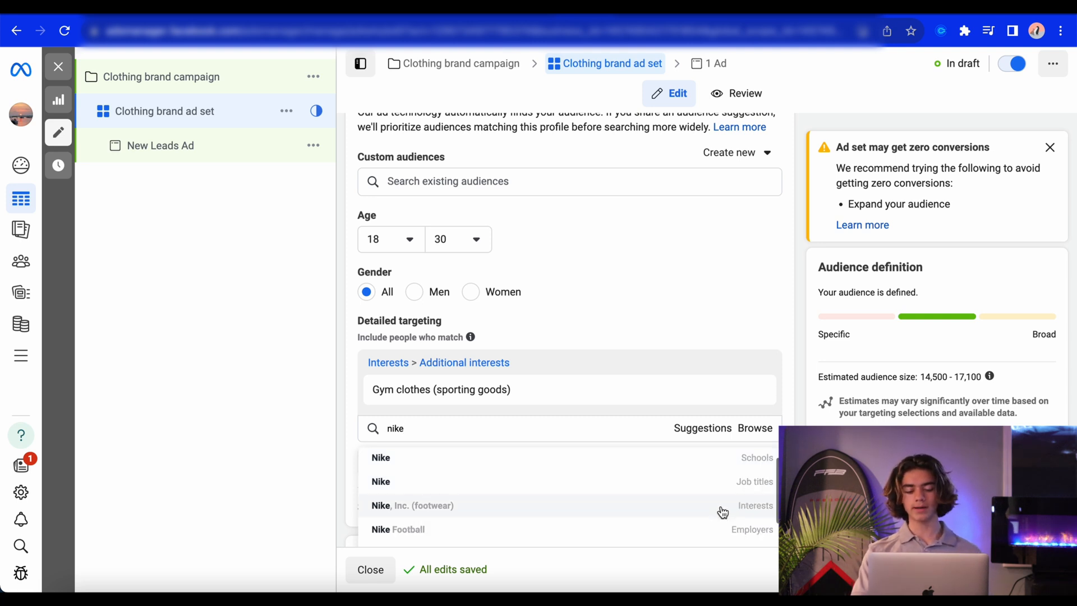
scroll(720, 511, down, 1)
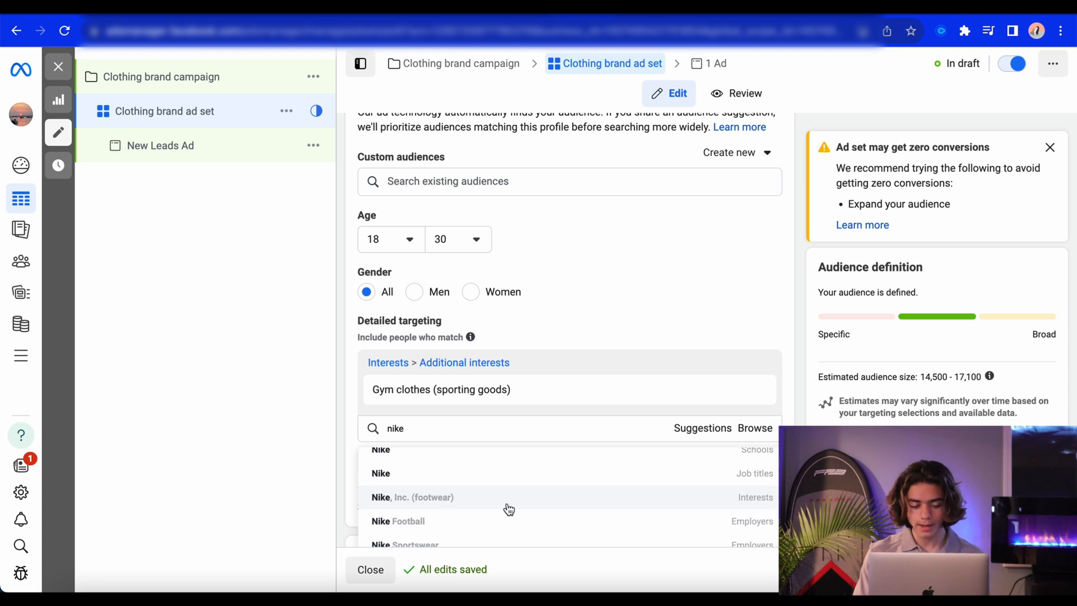
key(BackSpace)
key(BackSpace)
key(BackSpace)
key(BackSpace)
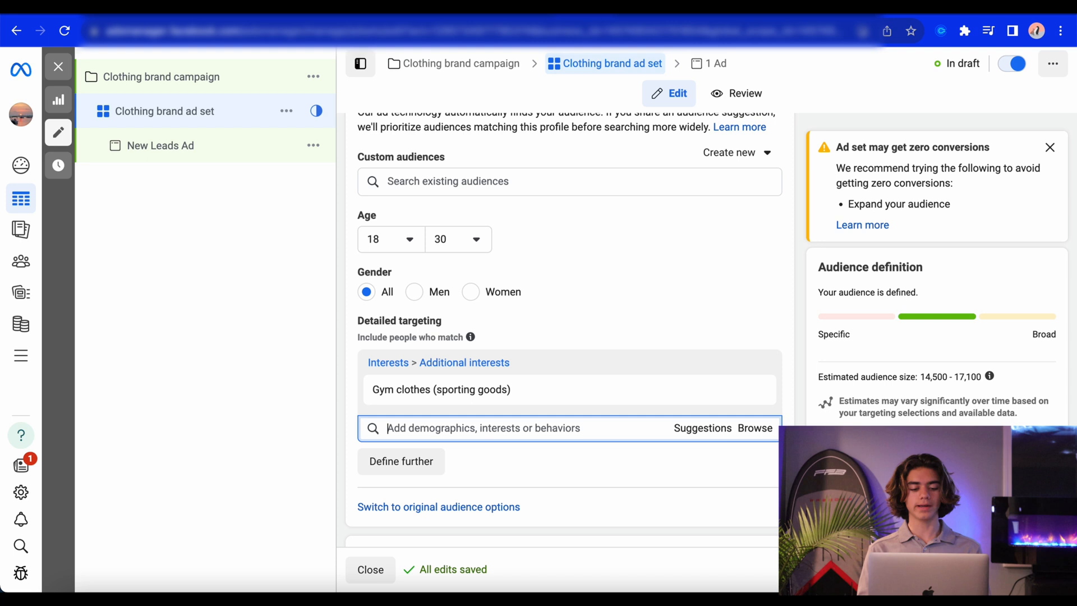
Step: Search the detailed targeting options for gym and add the World Gym (fitness) interest
mouse_move(414, 378)
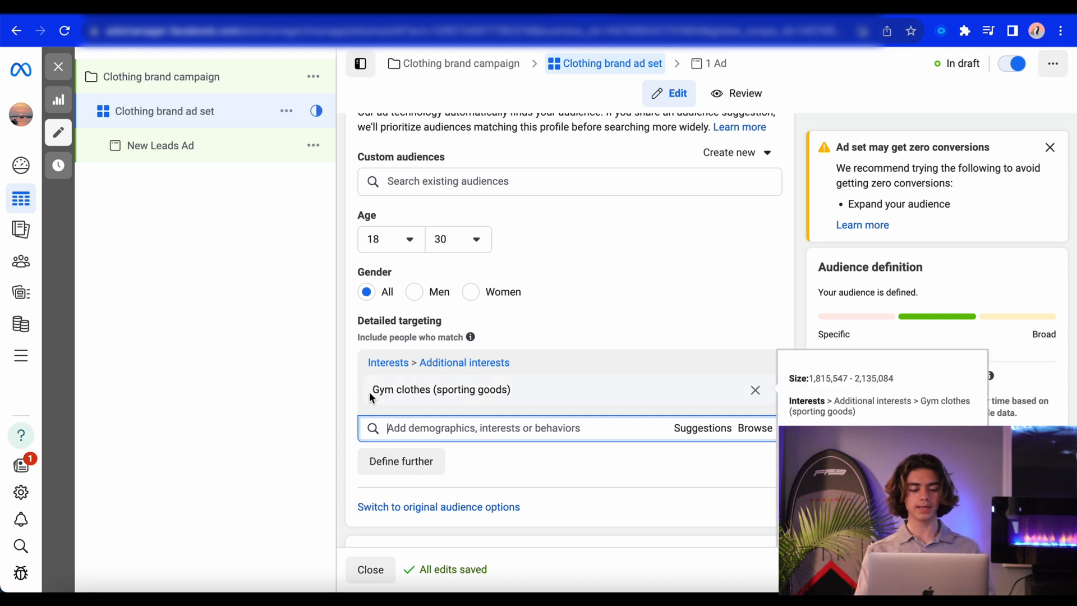
text(gym)
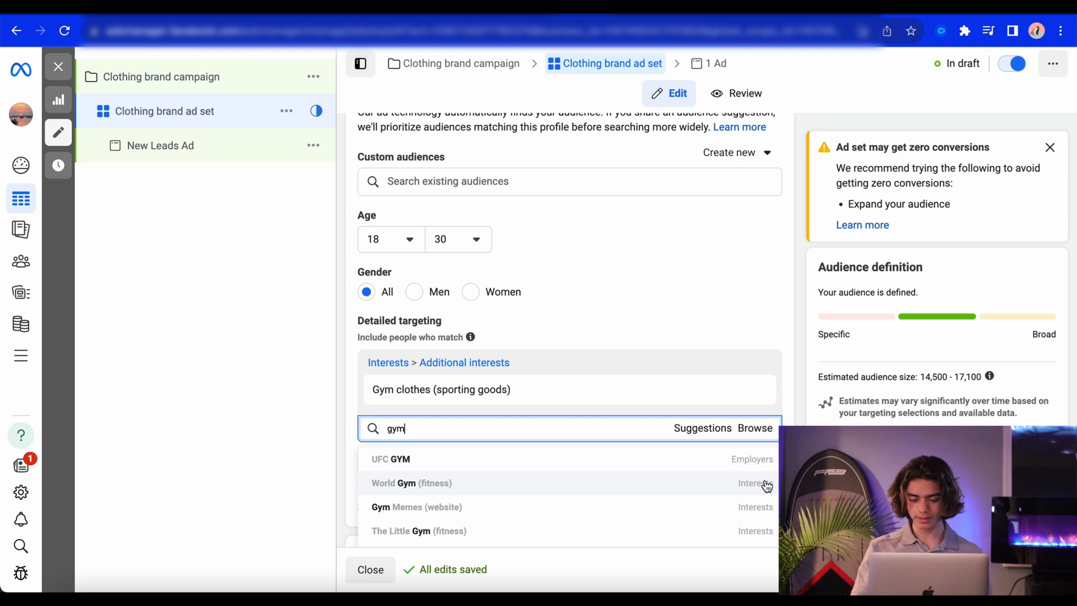
scroll(767, 486, down, 1)
scroll(765, 477, up, 1)
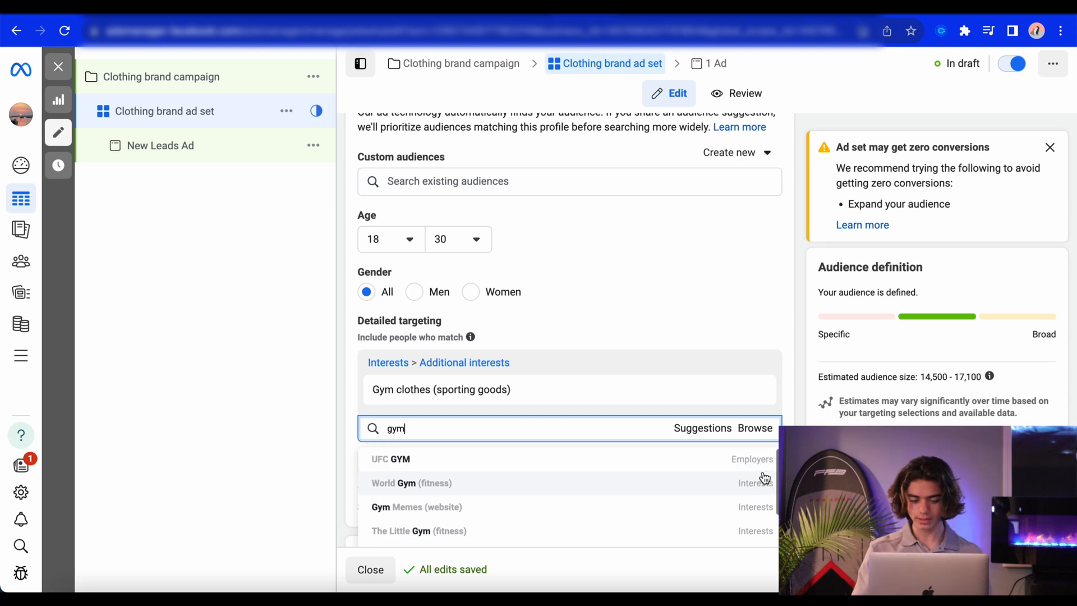
click(765, 477)
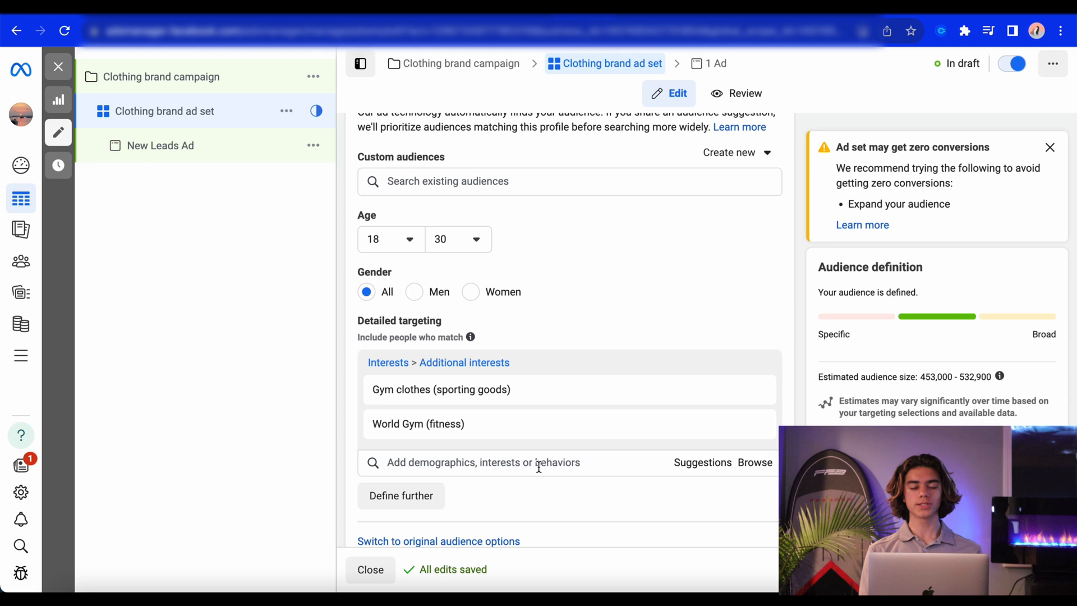
Step: Search the detailed targeting options for fitness and add the Physical fitness (fitness) interest
text(fit)
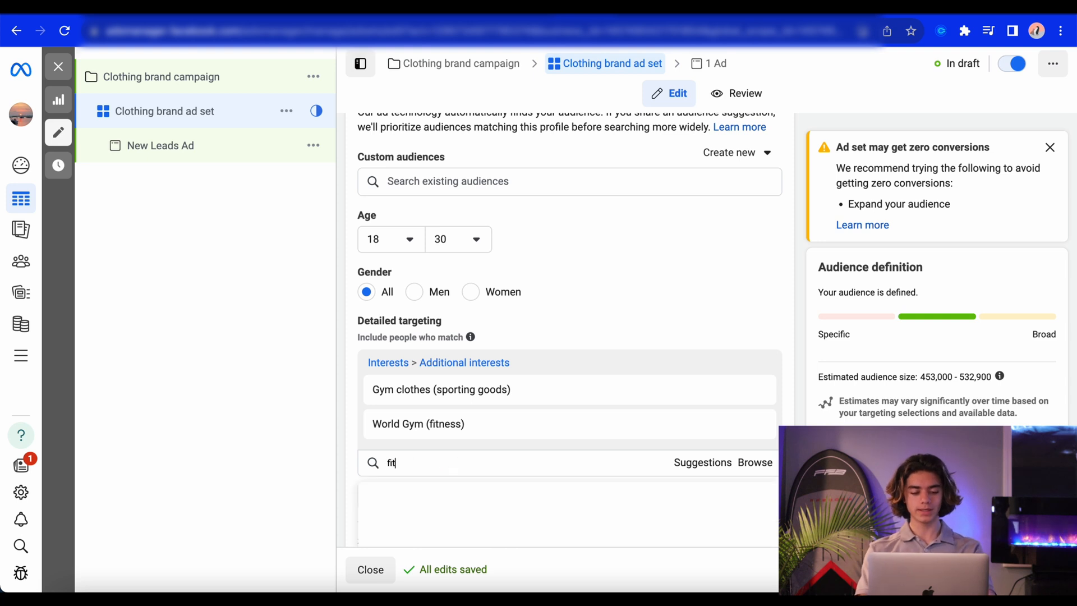
text(ness)
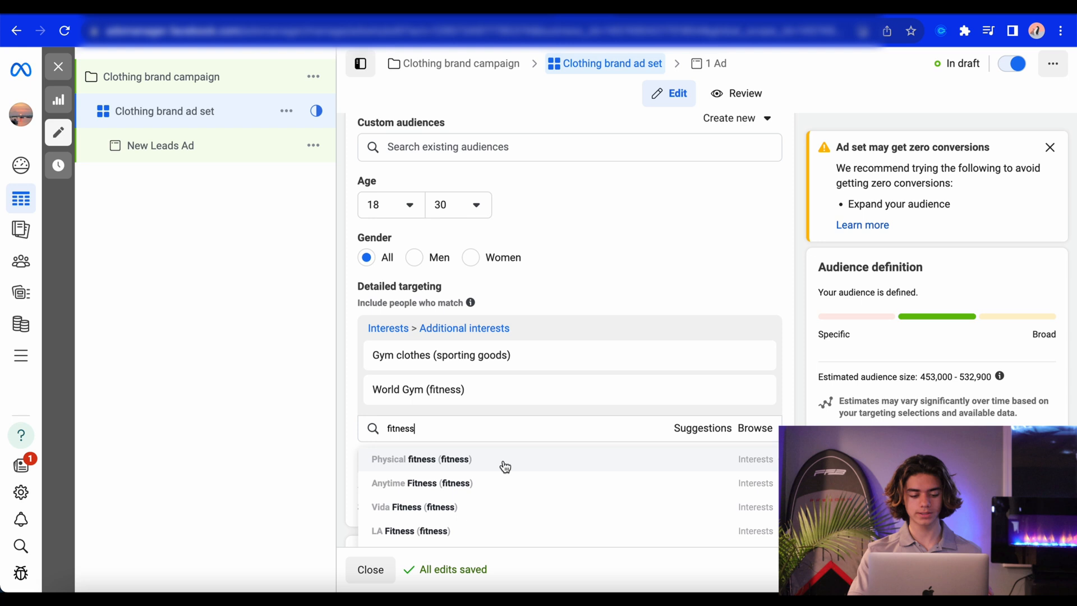
click(503, 461)
Step: Search the detailed targeting options for la fitness and add the LA Fitness (fitness) entry from the interests category
text(la)
key(BackSpace)
key(BackSpace)
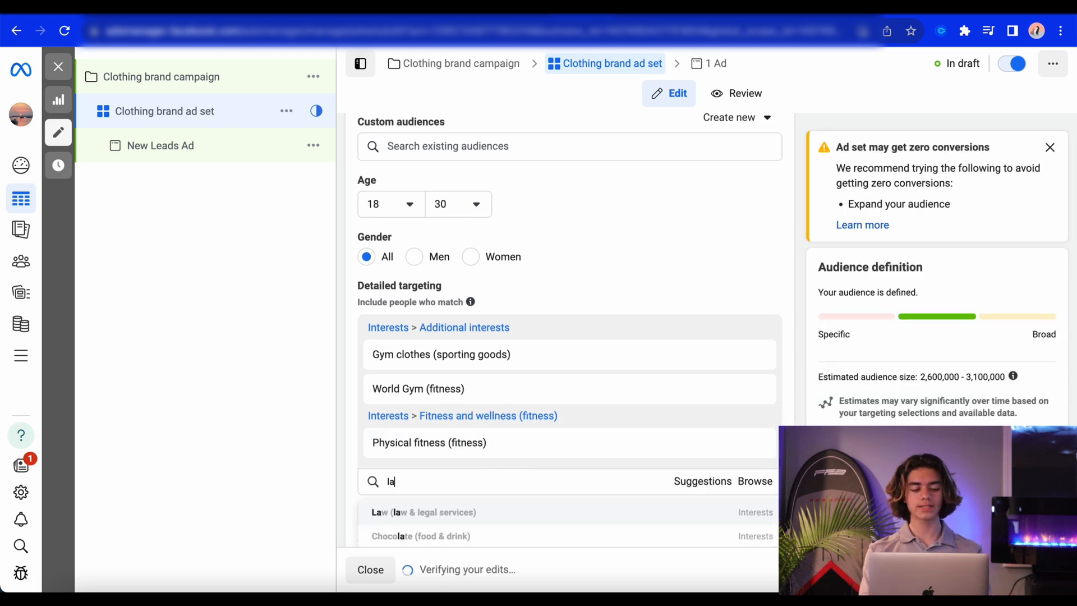
text(la fitness)
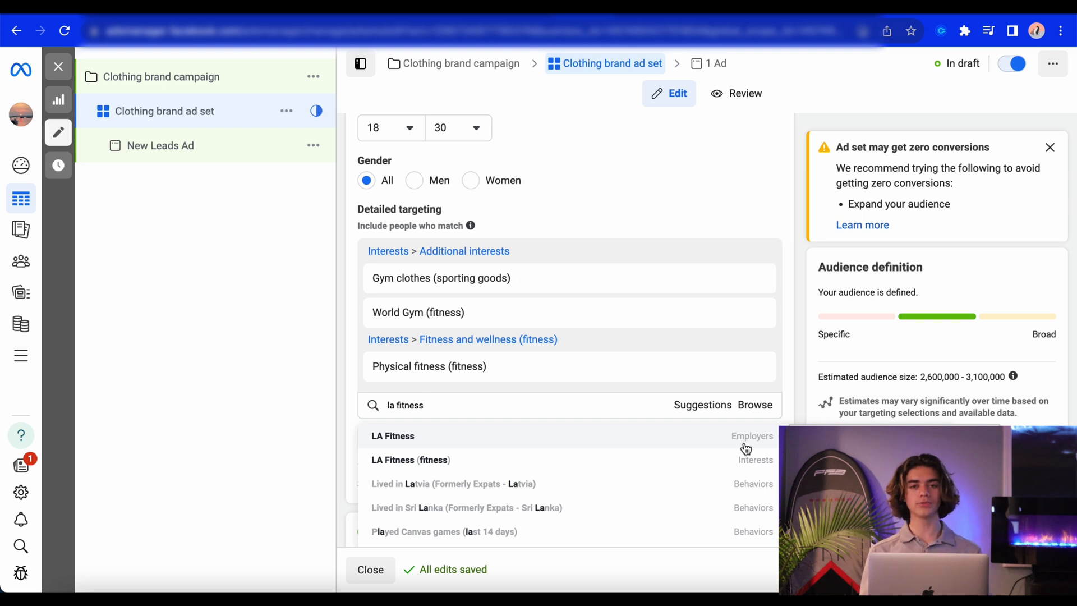
click(671, 464)
scroll(525, 347, down, 3)
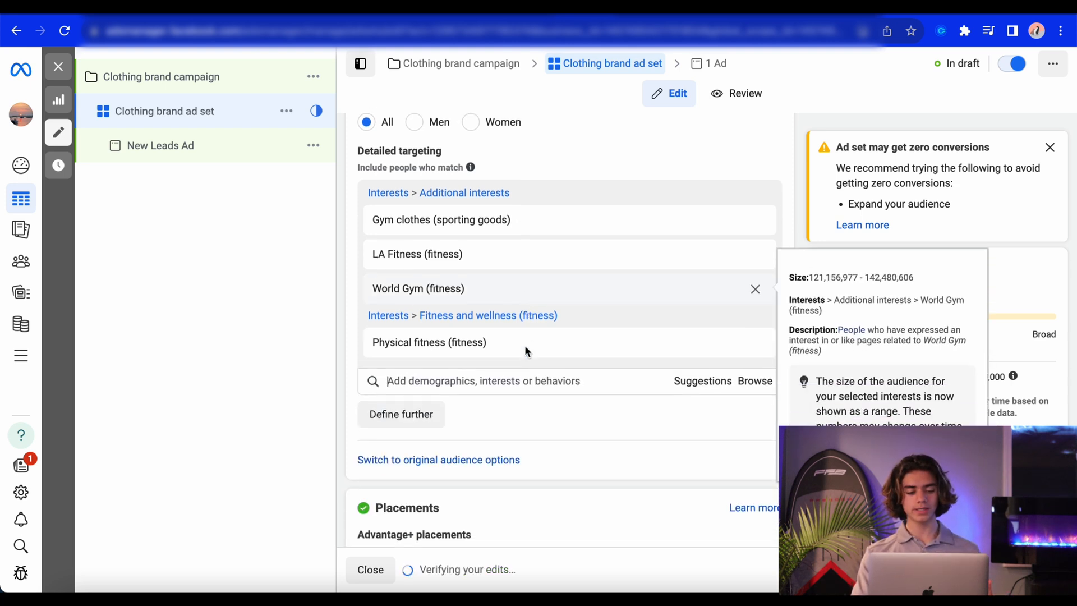
Step: Look over the ad set's placements, open the New Leads Ad, and rename it Clothing brand video ad
scroll(526, 350, down, 5)
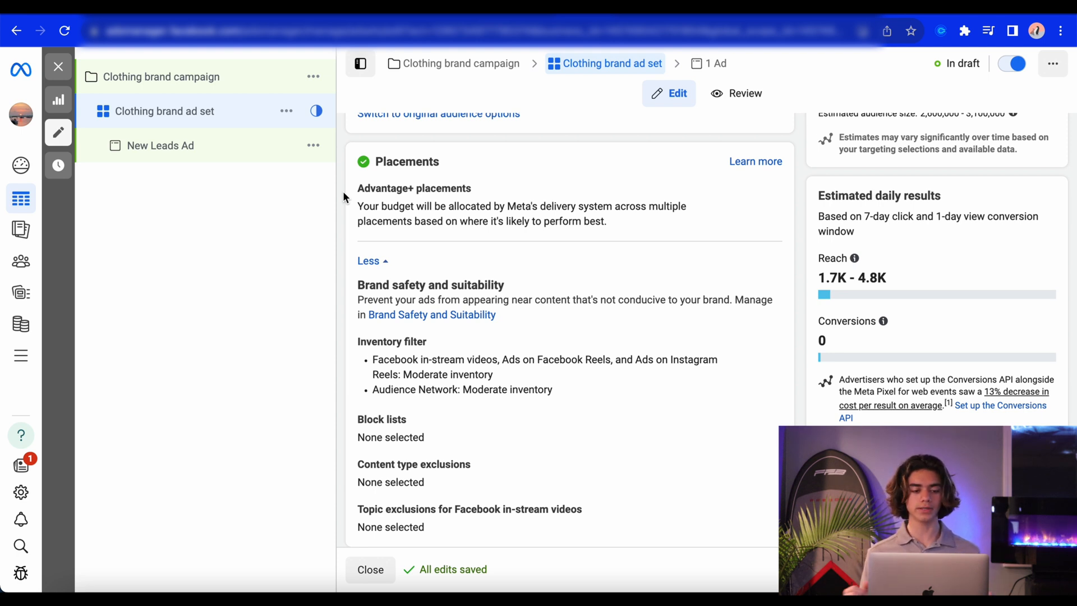
click(221, 154)
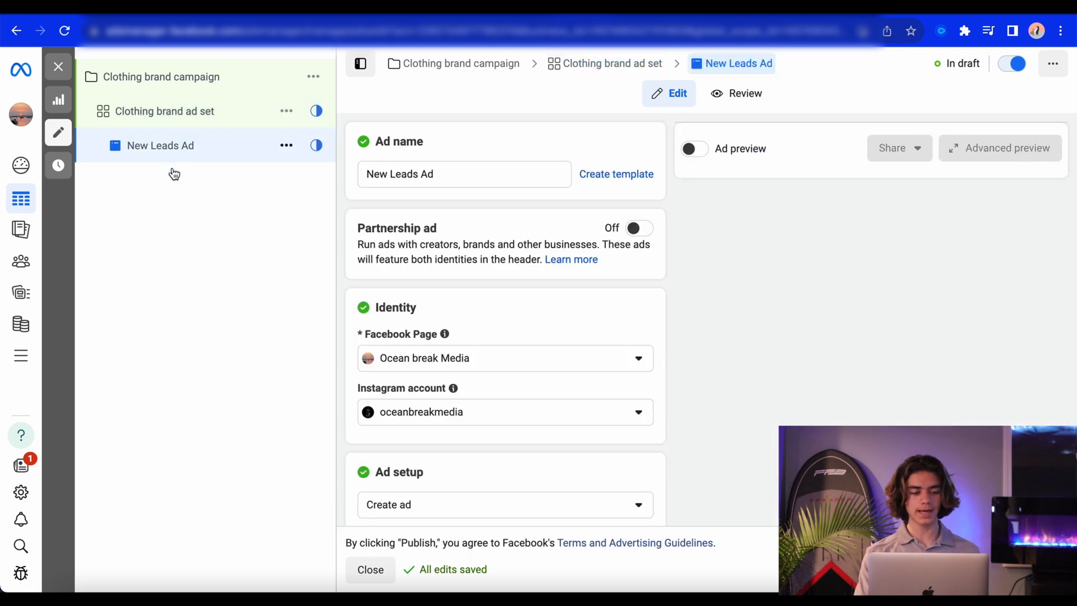
triple_click(471, 177)
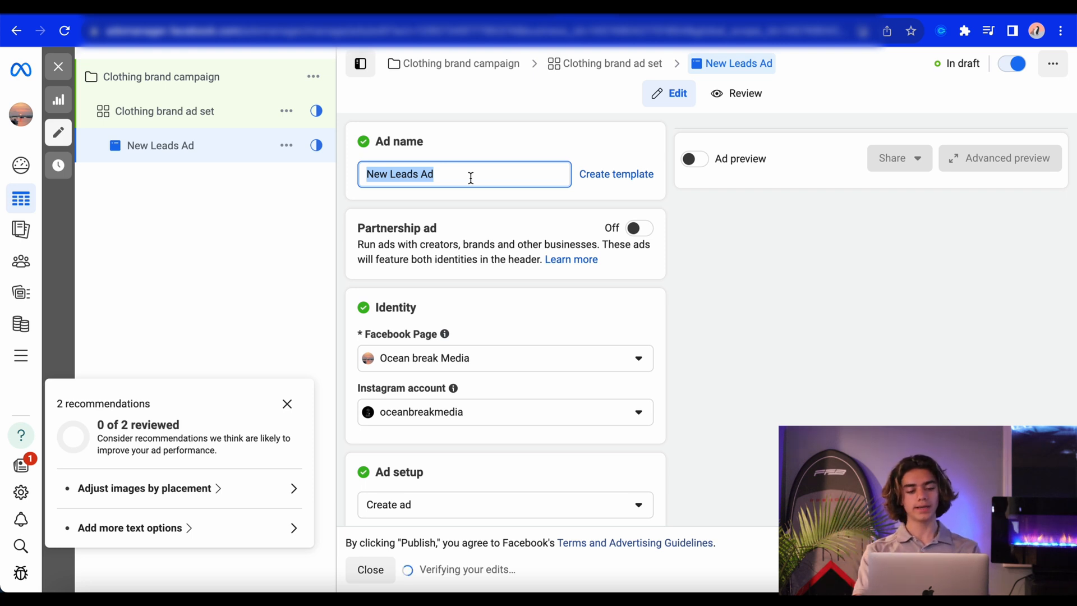
text(C)
key(BackSpace)
text(Clothing brand video ad)
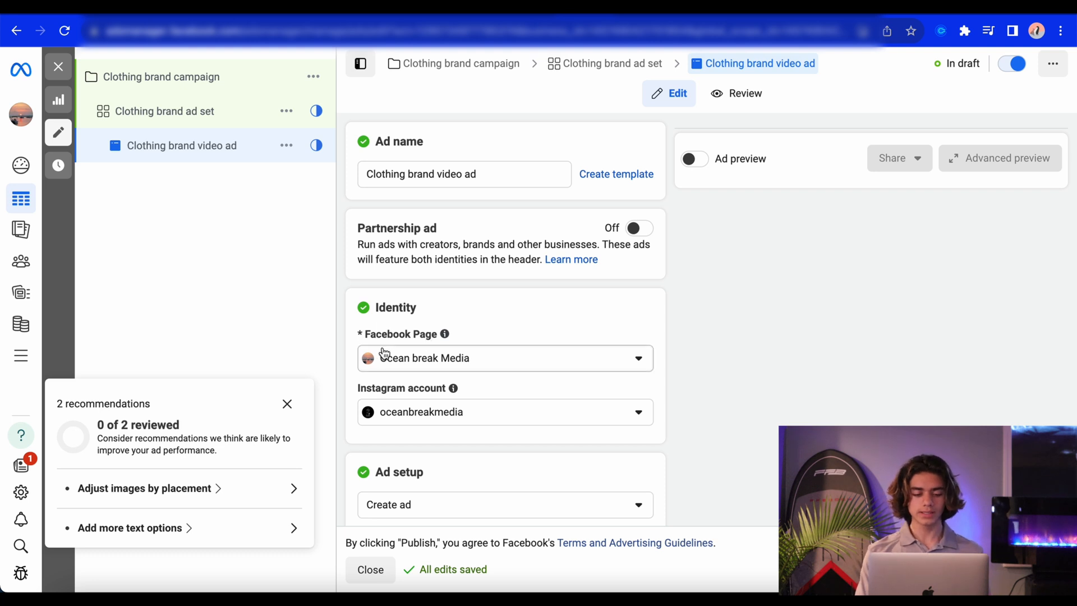
Step: Review the ad's Facebook Page and Instagram identity, creative source and format options
drag(365, 336, 439, 335)
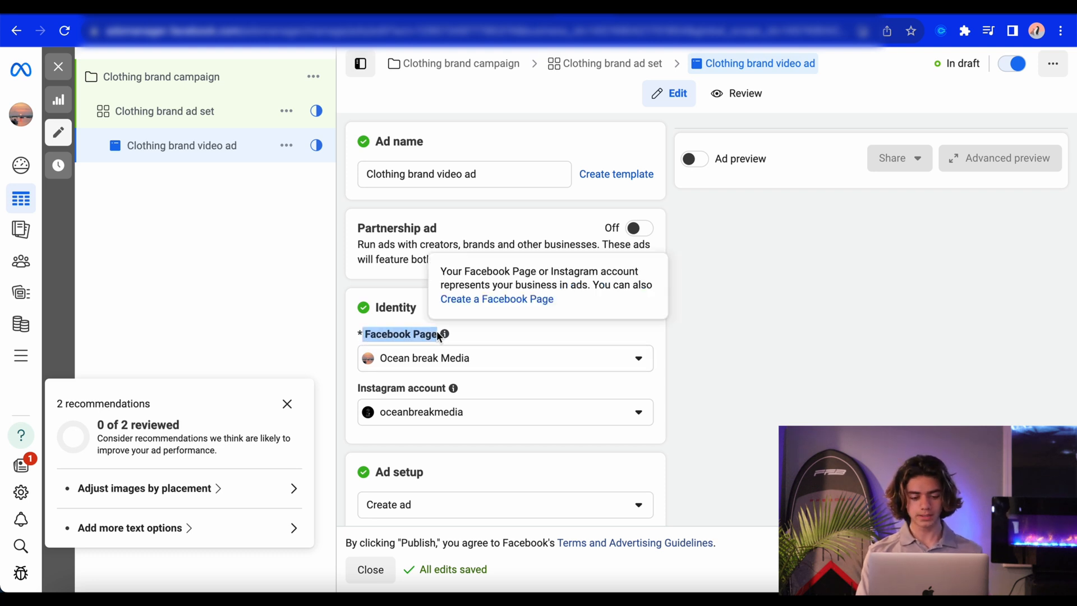
click(504, 315)
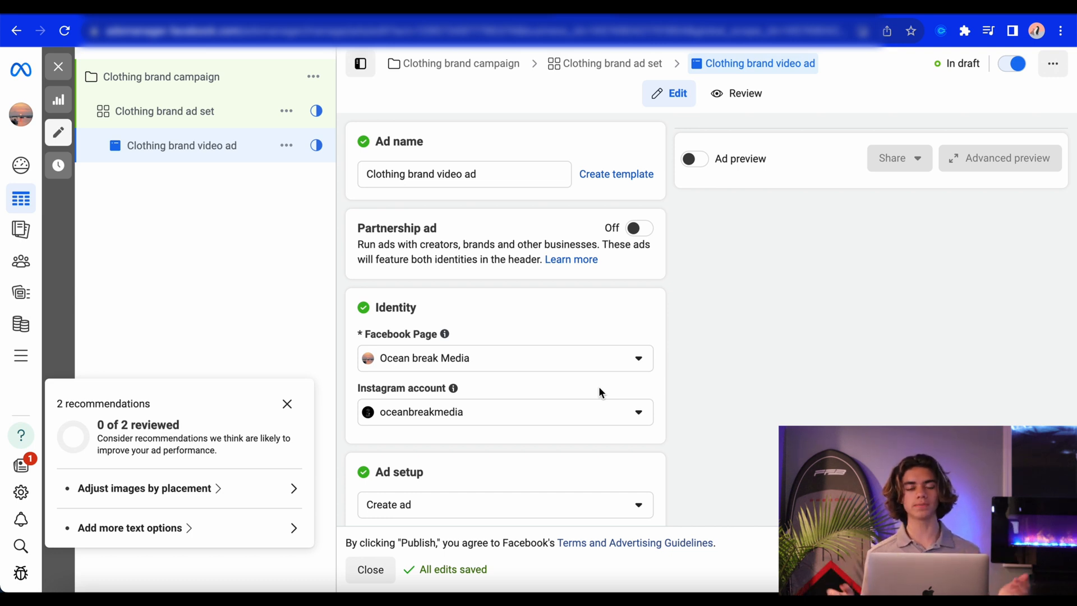
scroll(598, 386, down, 7)
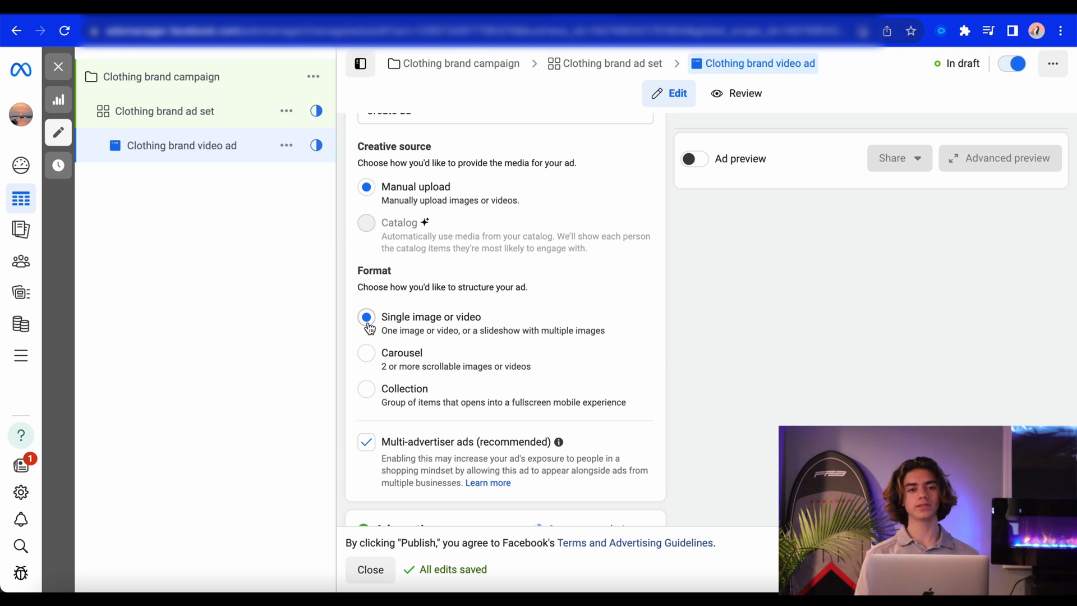
scroll(369, 329, down, 3)
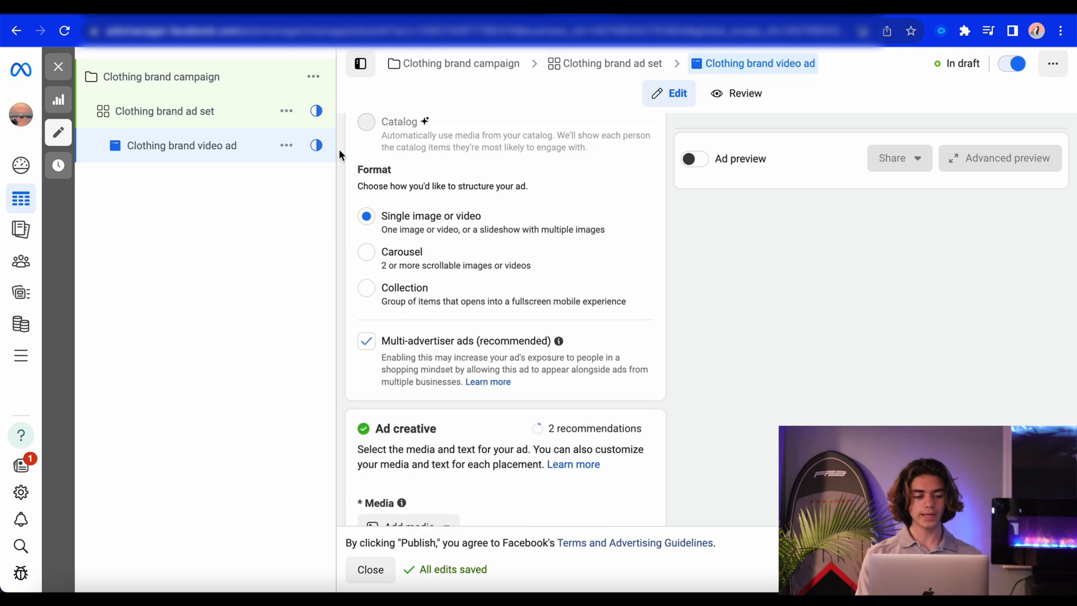
Step: Check the actions available for the ad set and for the ad, and return to the ad's settings
click(286, 110)
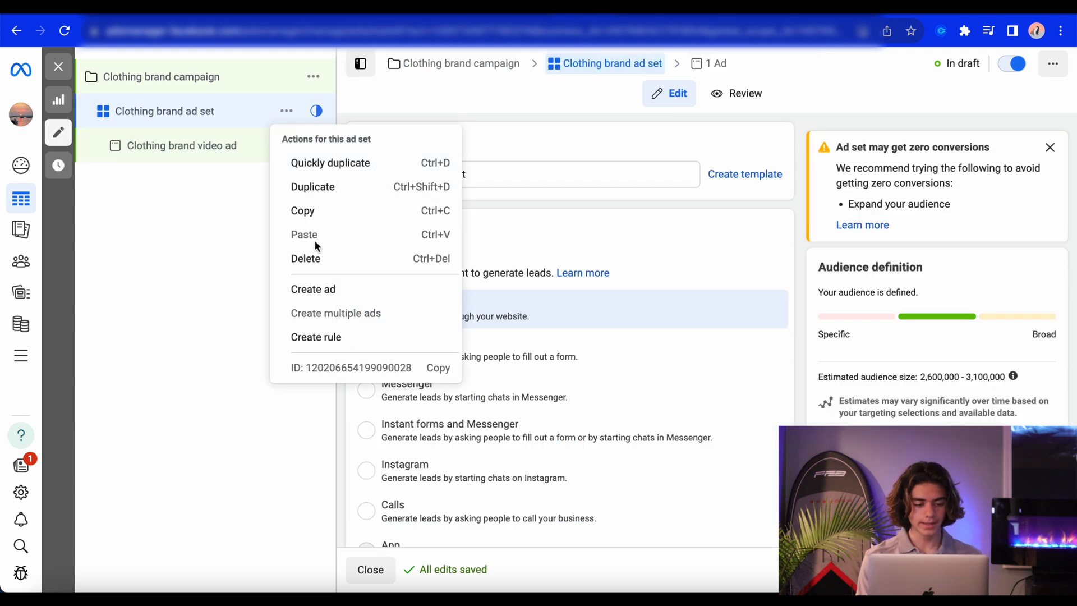
click(181, 207)
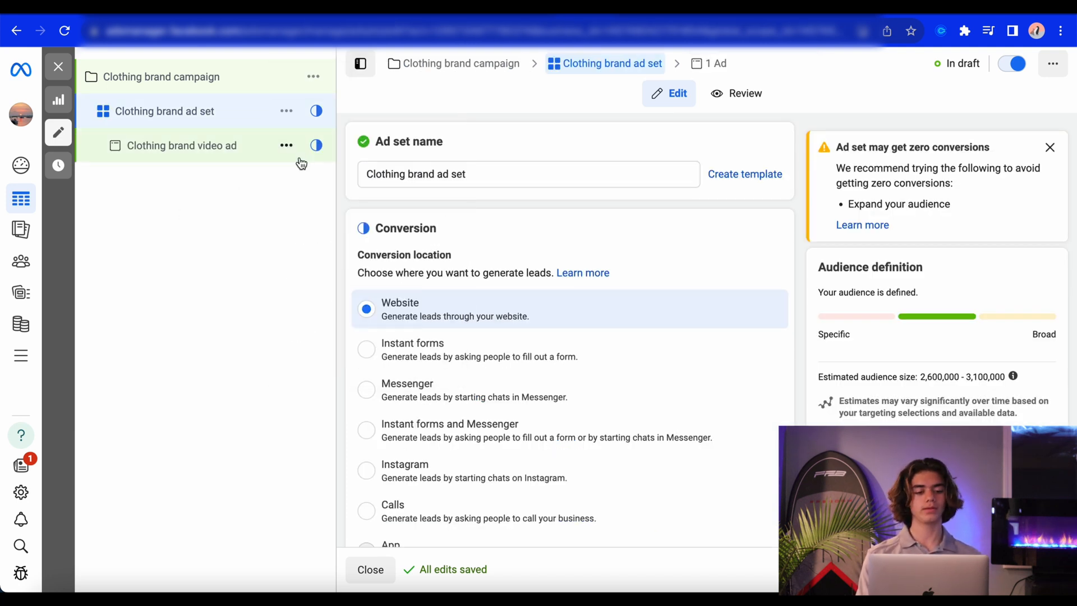
click(287, 148)
click(215, 270)
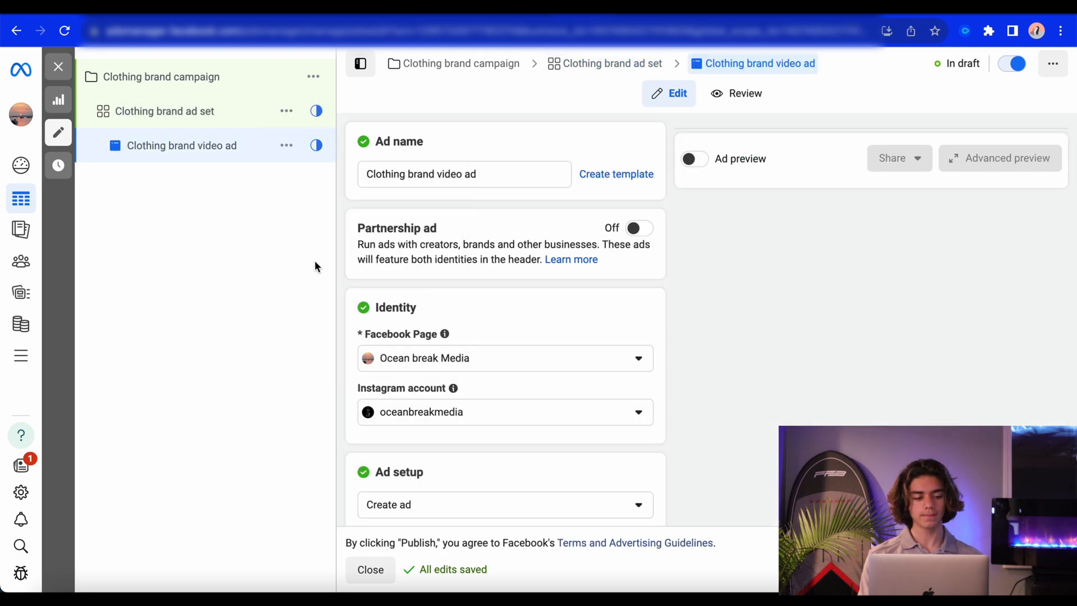
Step: Examine the image and video choices for the ad creative's media
scroll(484, 286, down, 5)
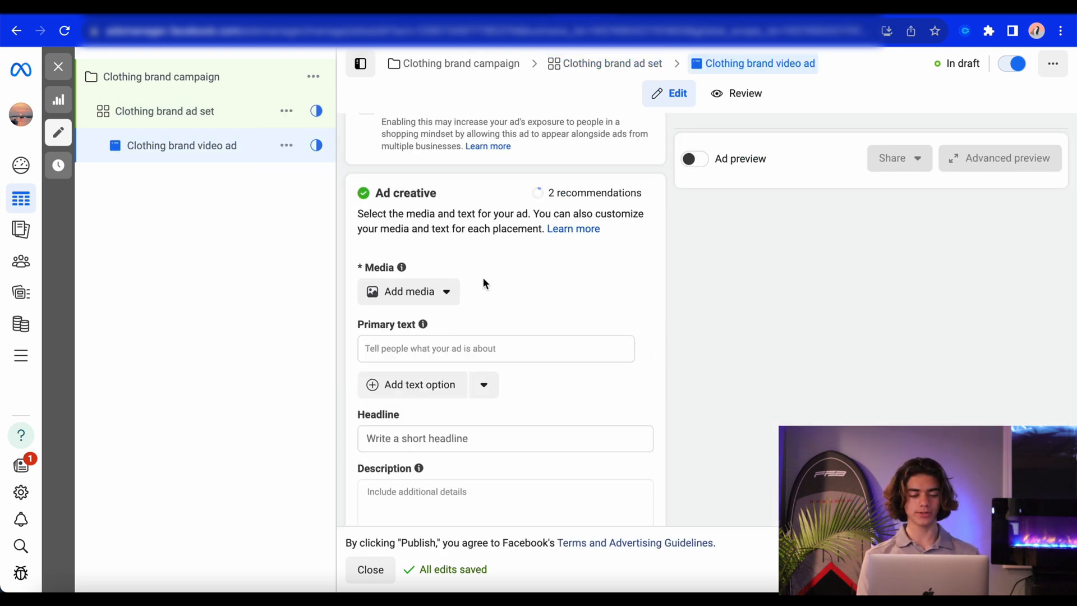
click(440, 292)
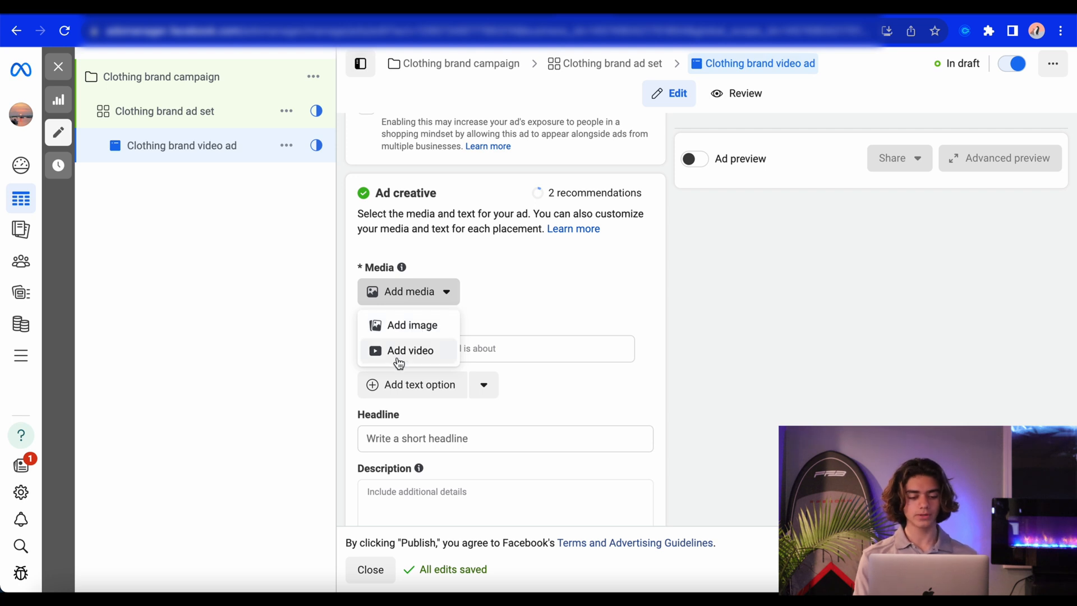
click(523, 293)
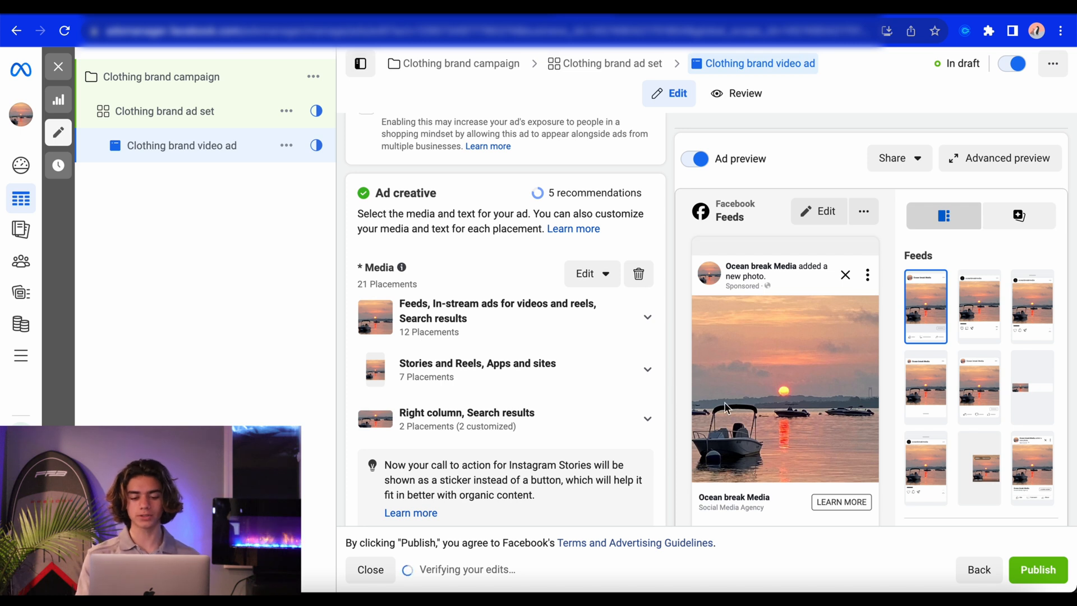
Step: Open the primary text for editing and add a second primary text option to the ad creative
scroll(585, 410, down, 2)
scroll(585, 406, down, 3)
click(376, 285)
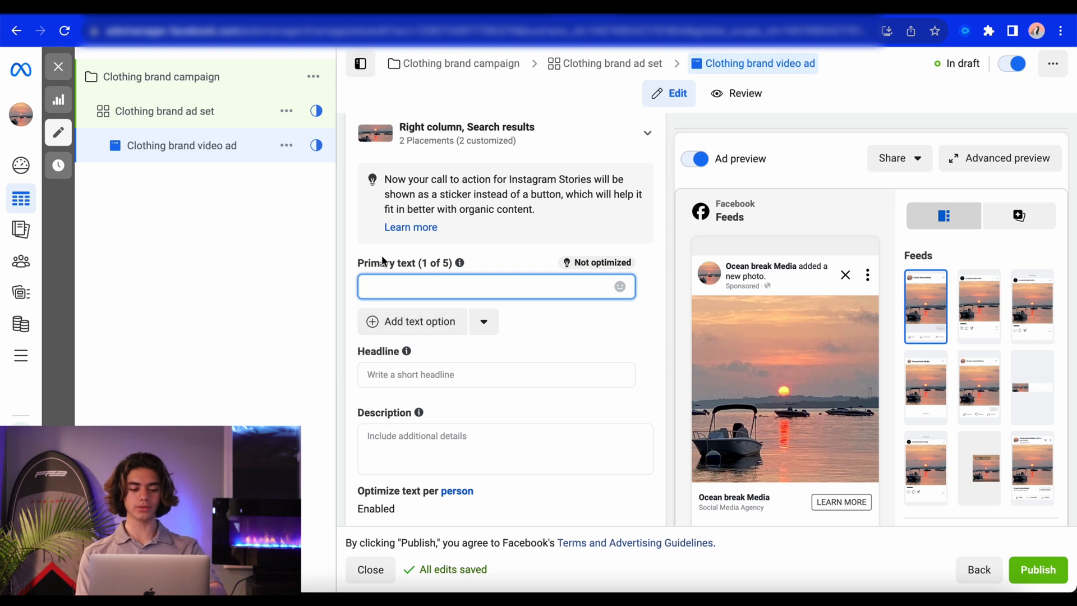
click(384, 330)
click(384, 330)
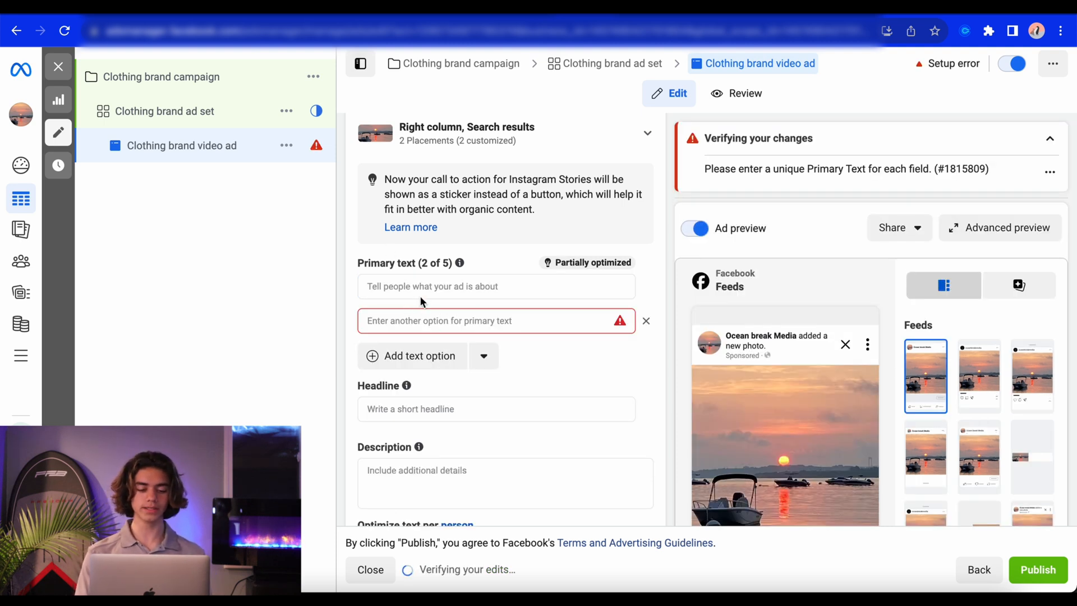
Step: Enter Clothing brand as the ad's first primary text
click(415, 286)
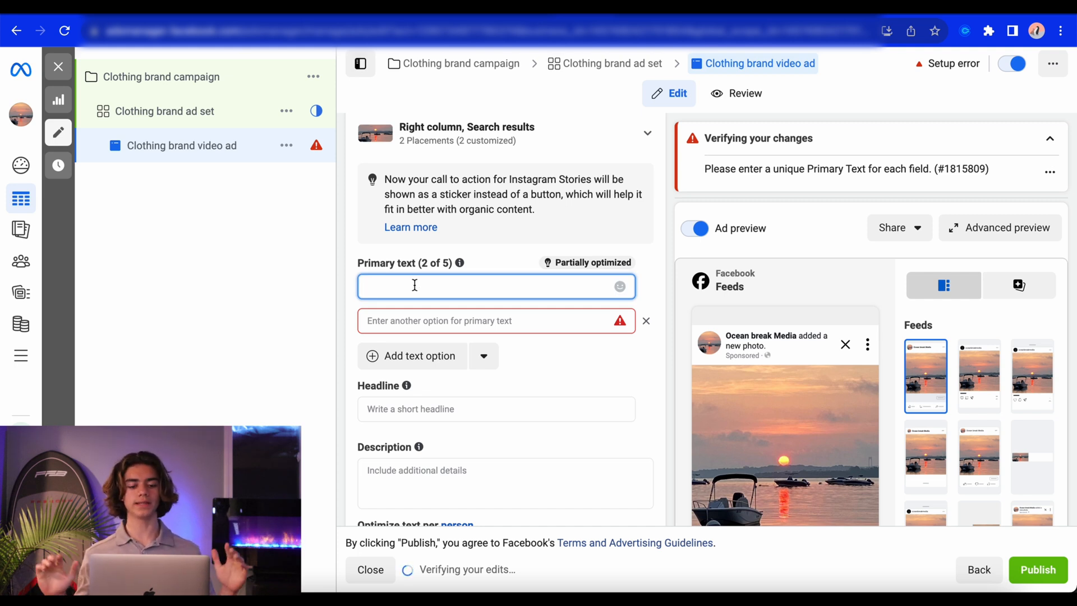
scroll(415, 285, down, 2)
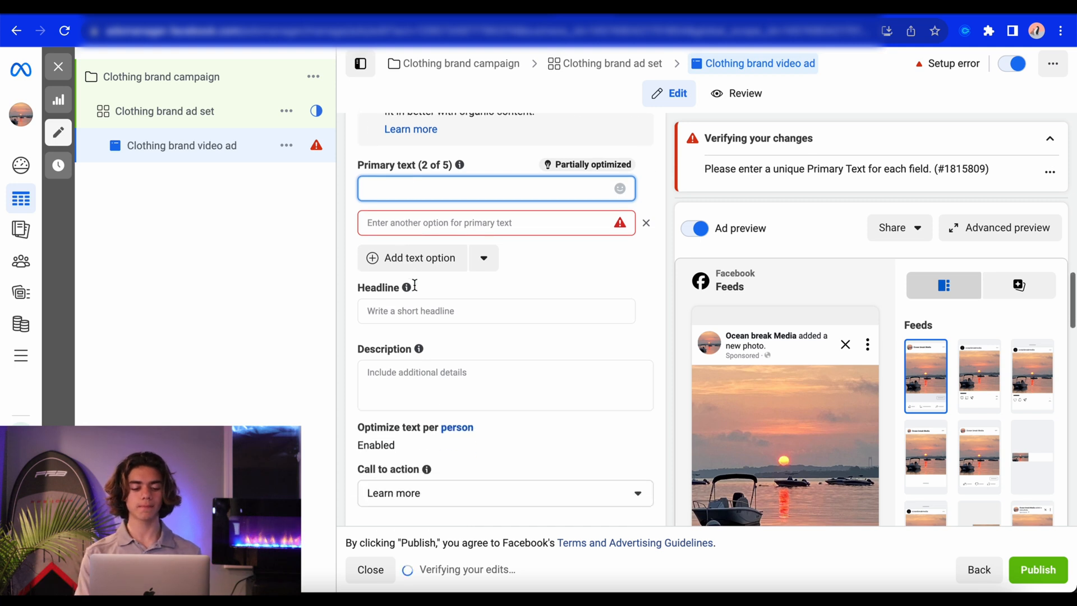
click(397, 311)
click(494, 179)
text(Clothinh)
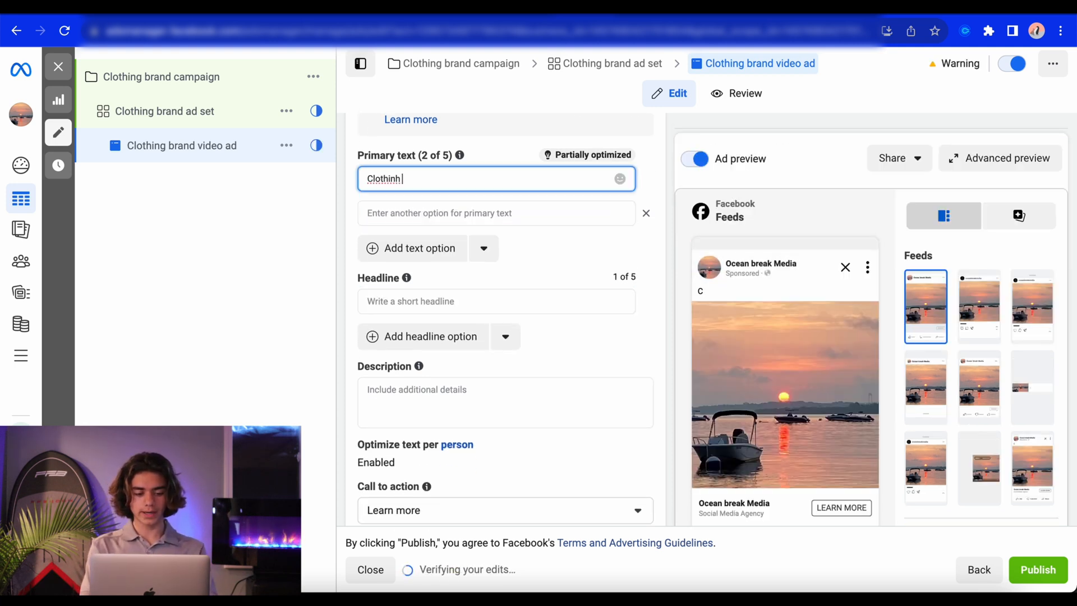
key(BackSpace)
text(g brand)
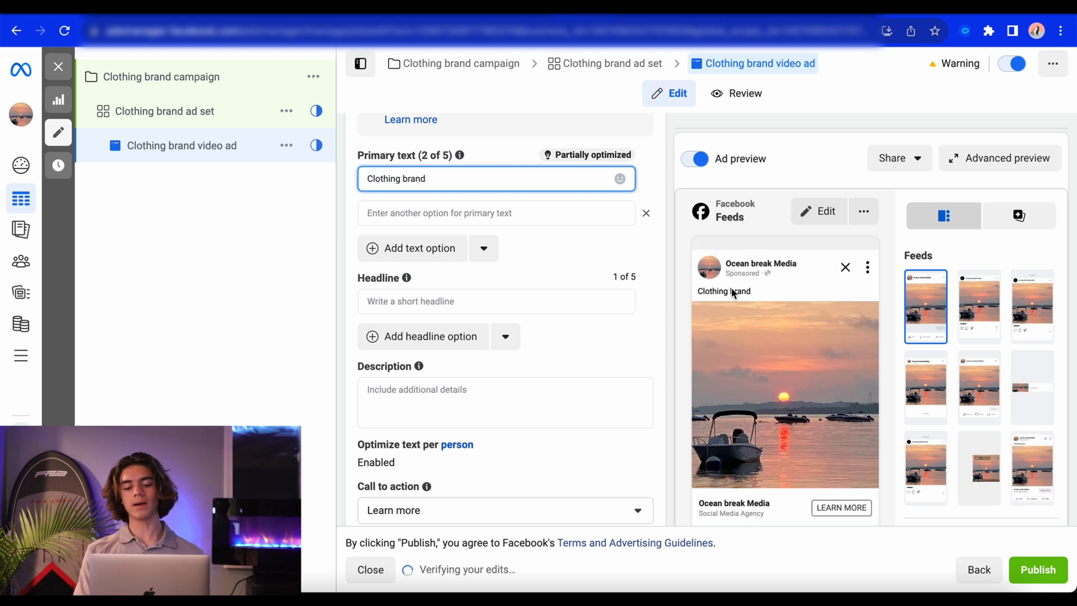
Step: Set the ad's headline to "high quality 100% cotton tees"
scroll(762, 317, down, 1)
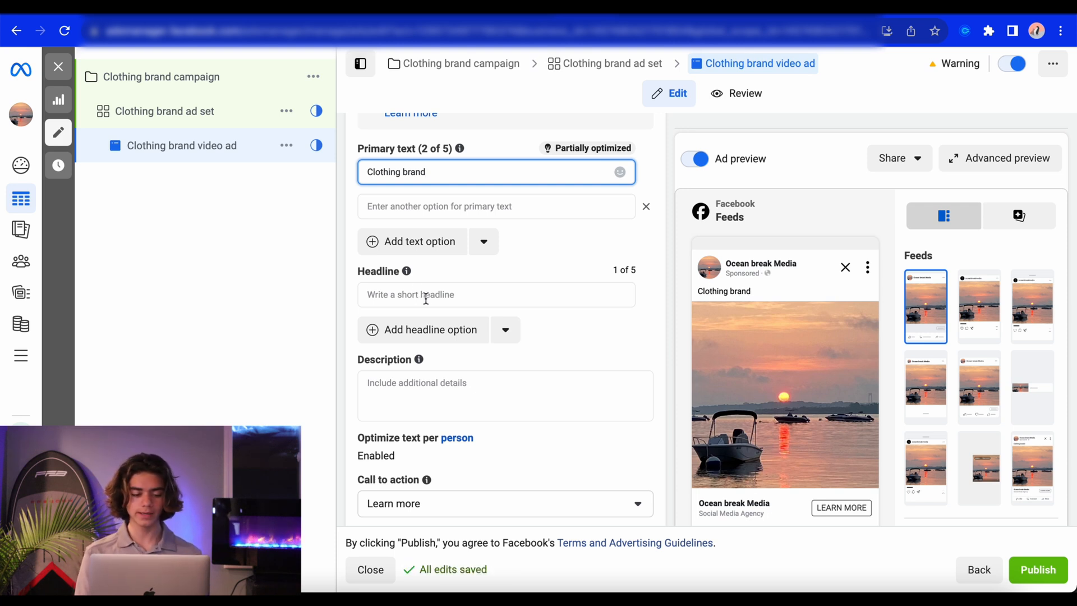
click(426, 299)
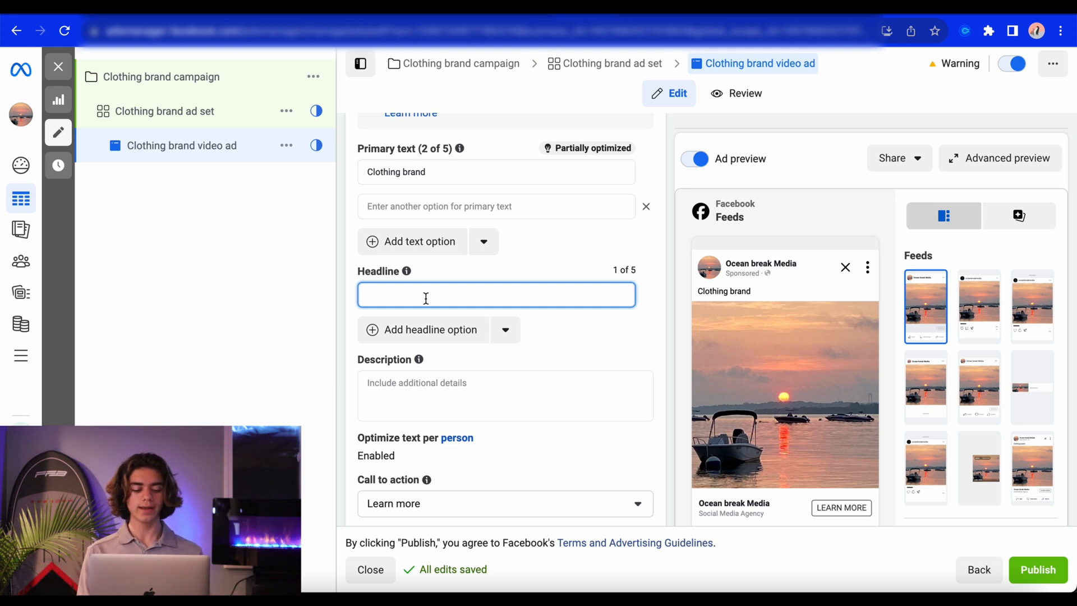
text(high)
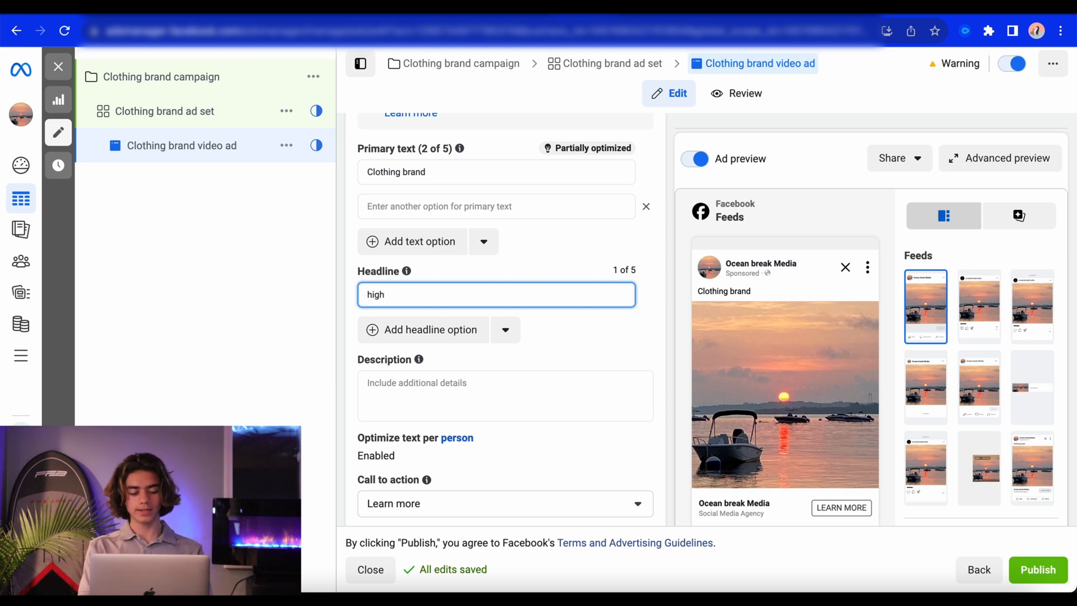
text( quality 100% cotton tees)
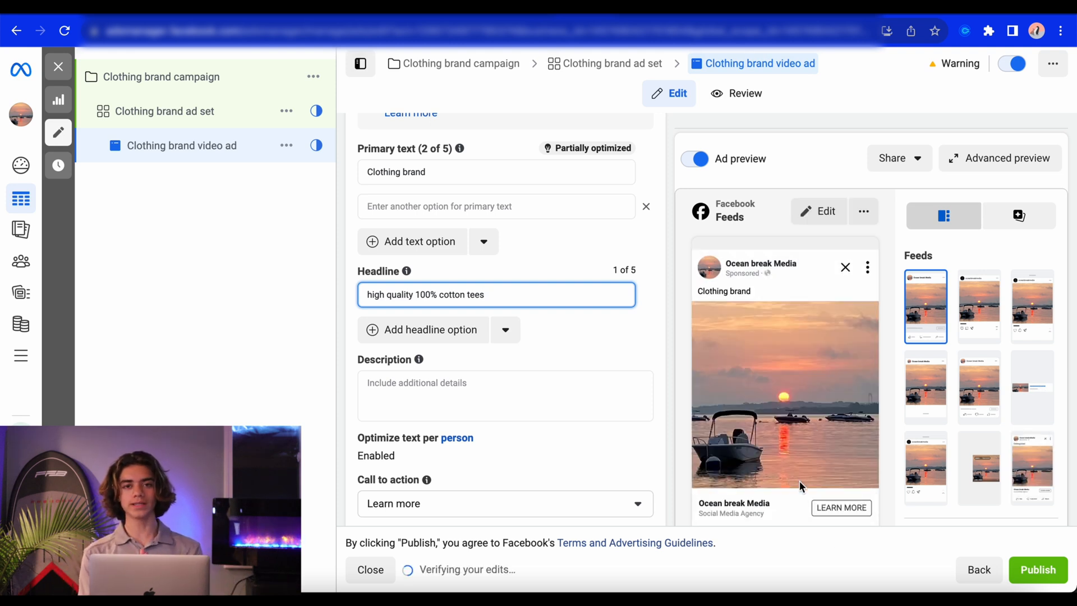
Step: Examine how the ad appears across Facebook and Instagram placements in the advanced preview, and close it
click(999, 158)
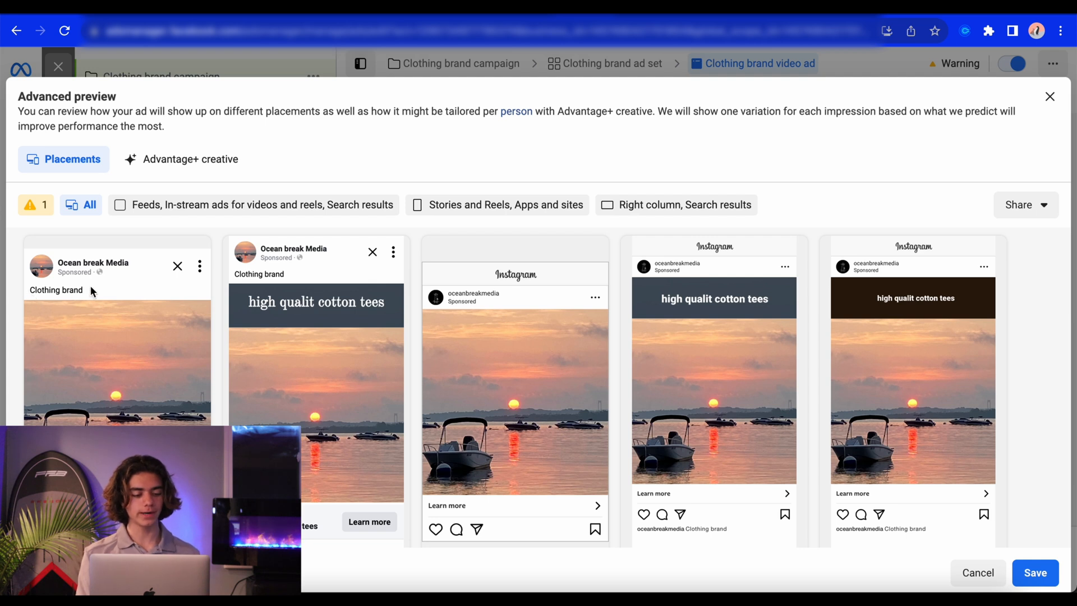
scroll(90, 285, down, 1)
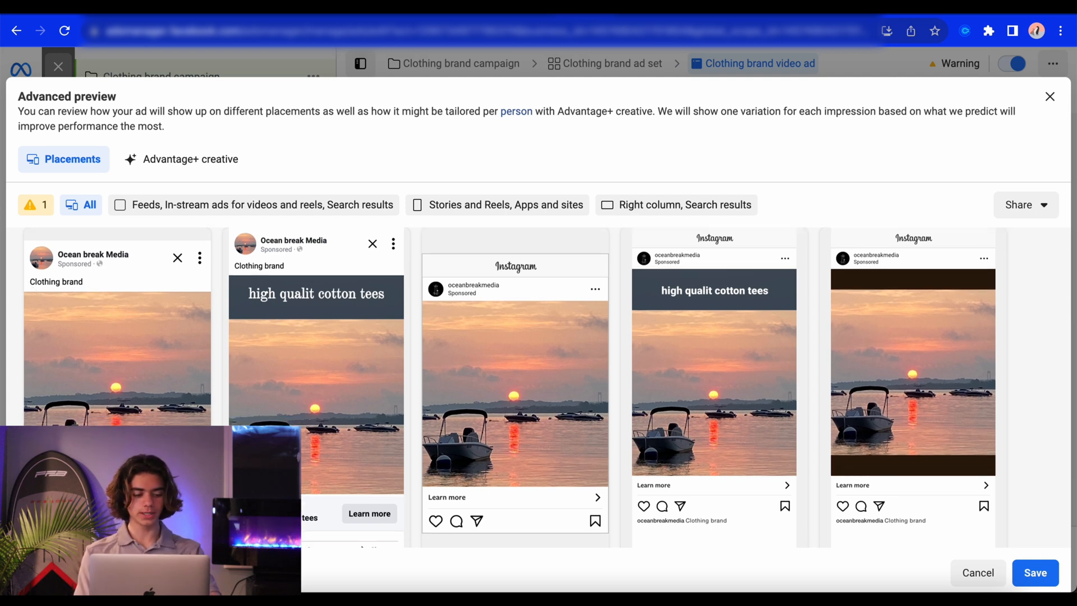
click(1048, 97)
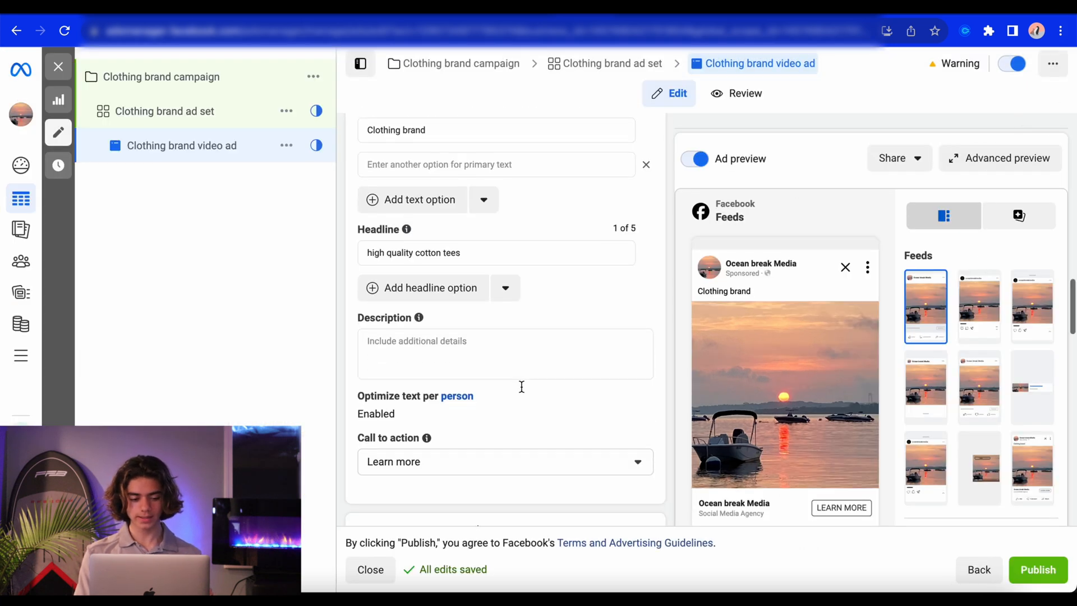
Step: Open the ad's description for editing and review the primary text and headline fields
click(464, 351)
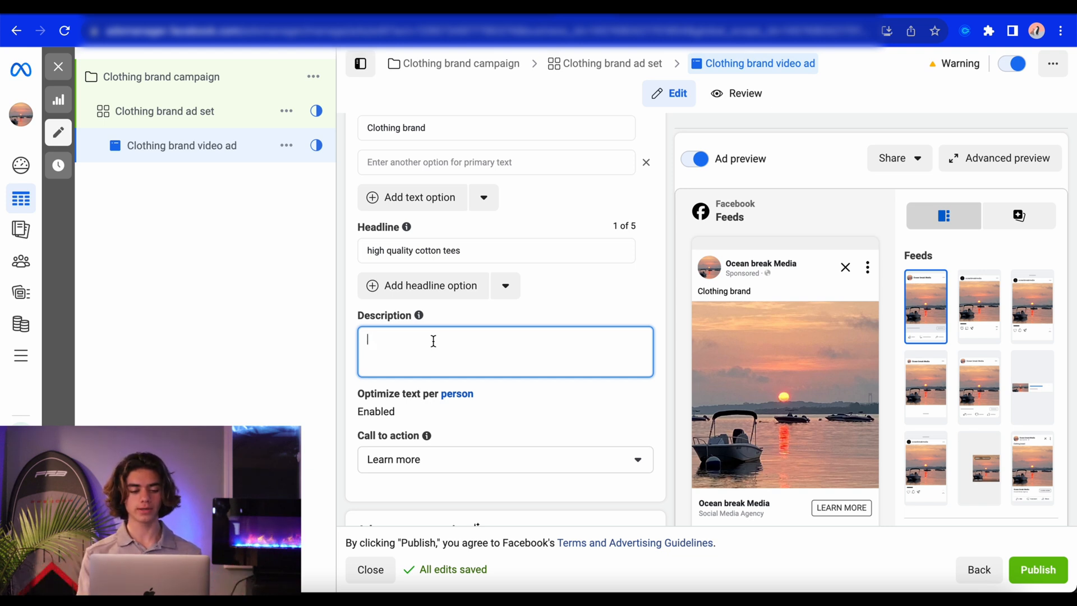
scroll(434, 341, up, 2)
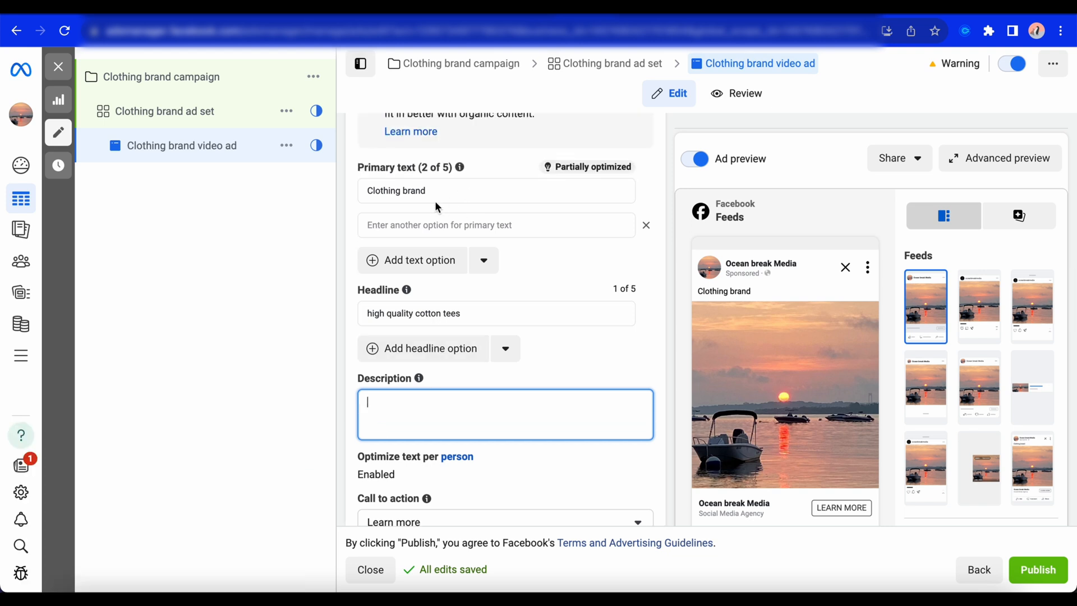
scroll(421, 421, down, 1)
scroll(421, 421, up, 1)
scroll(402, 402, up, 3)
scroll(401, 401, down, 2)
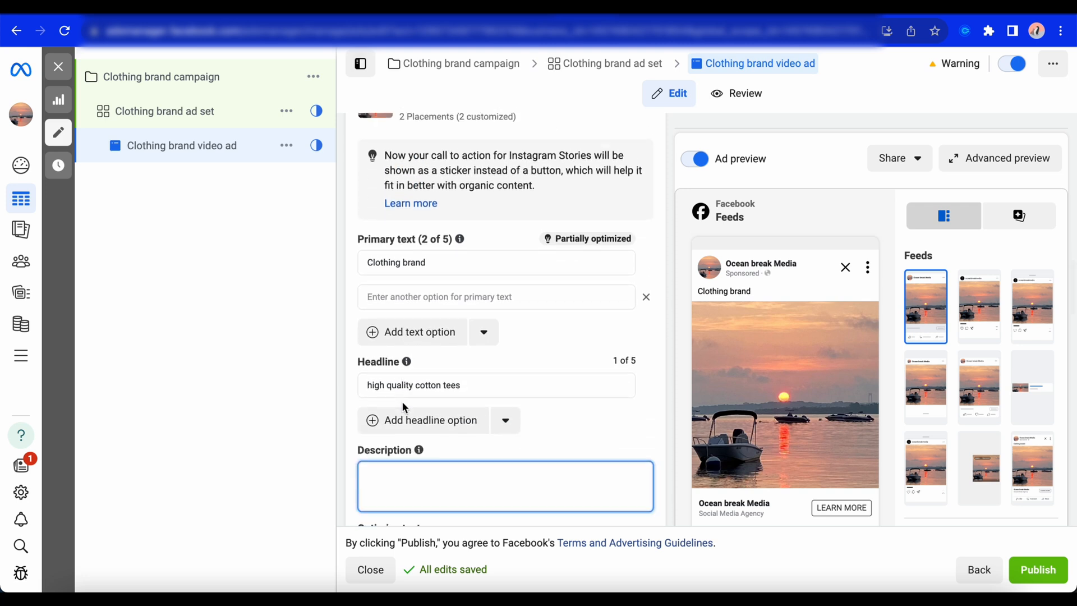
Step: Set the ad's call to action to Shop now
scroll(402, 402, down, 4)
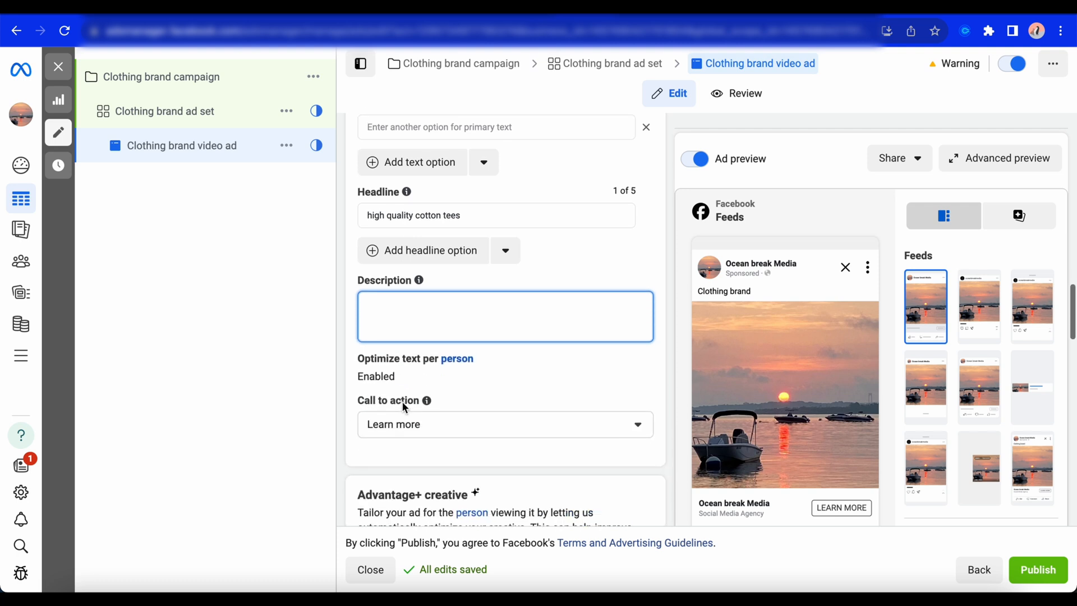
click(424, 364)
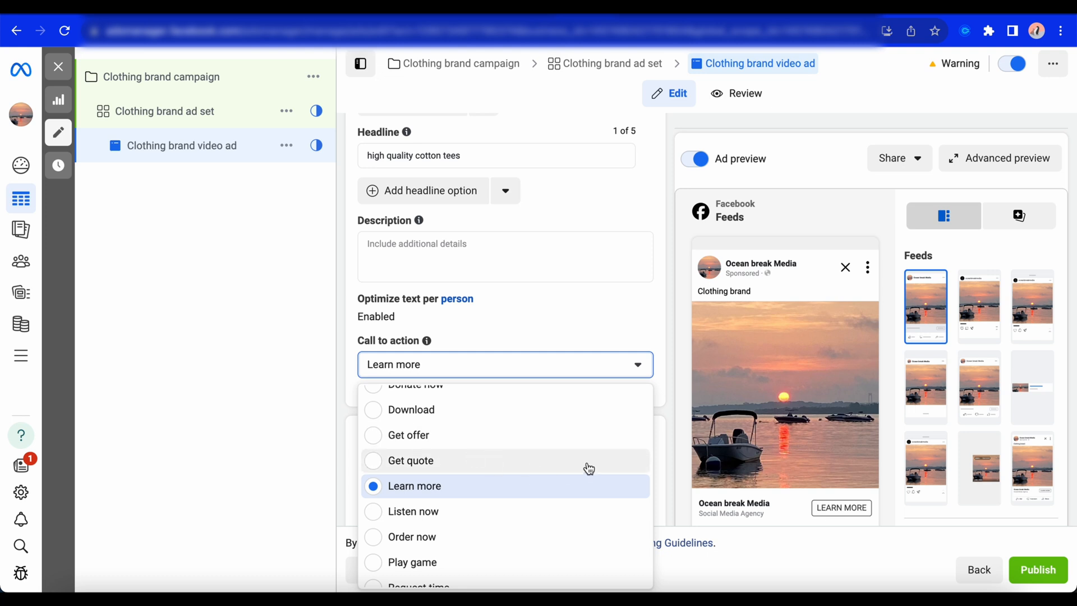
scroll(482, 459, down, 1)
scroll(484, 461, down, 2)
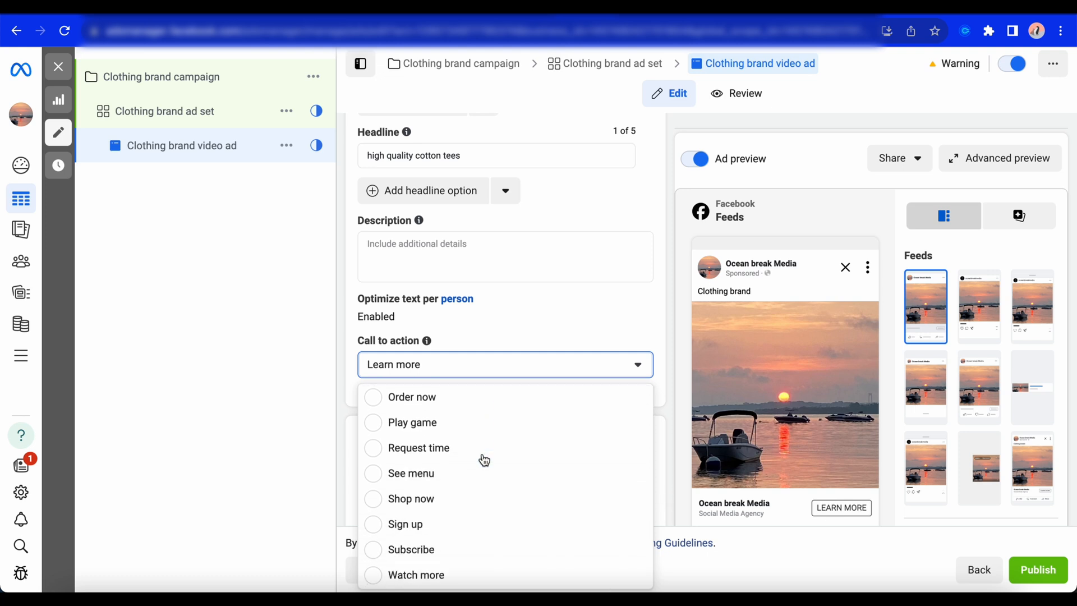
click(418, 498)
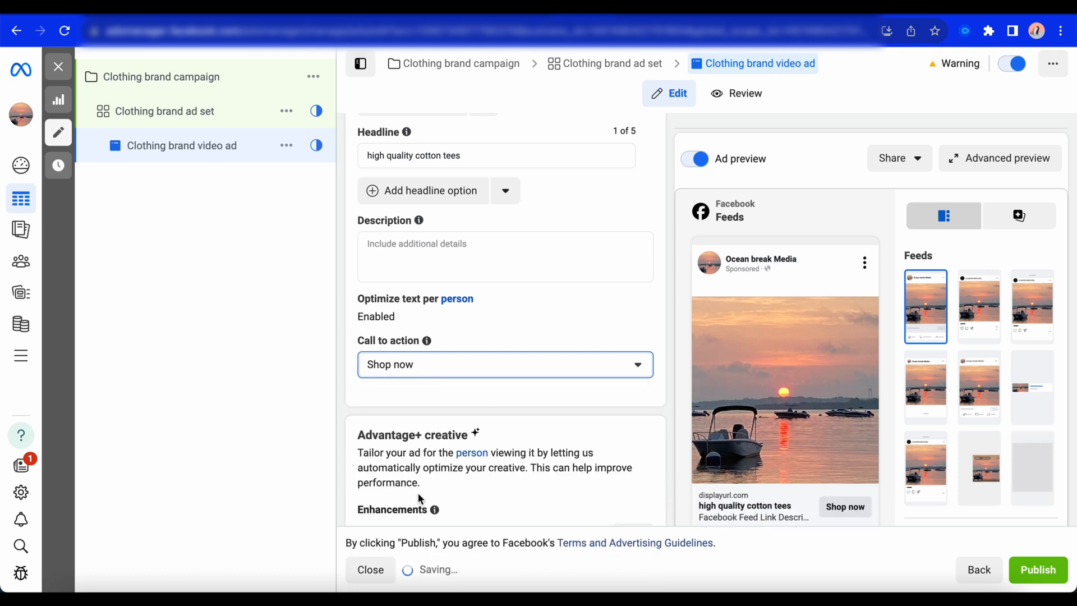
Step: Enter oceanbreakmedia.com as the website URL in the ad's destination settings
scroll(418, 493, down, 3)
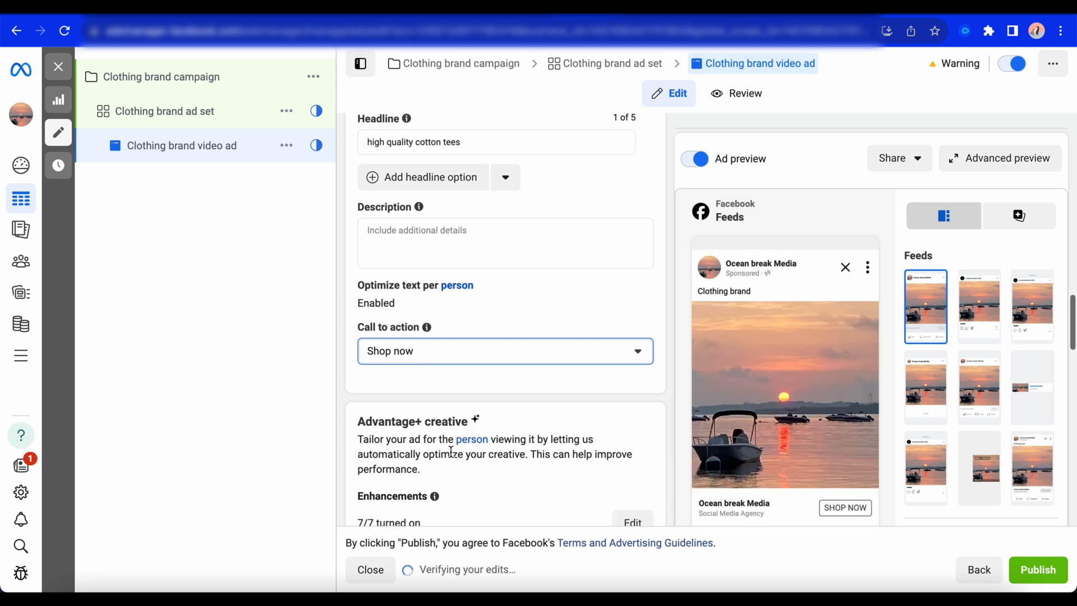
scroll(451, 454, up, 1)
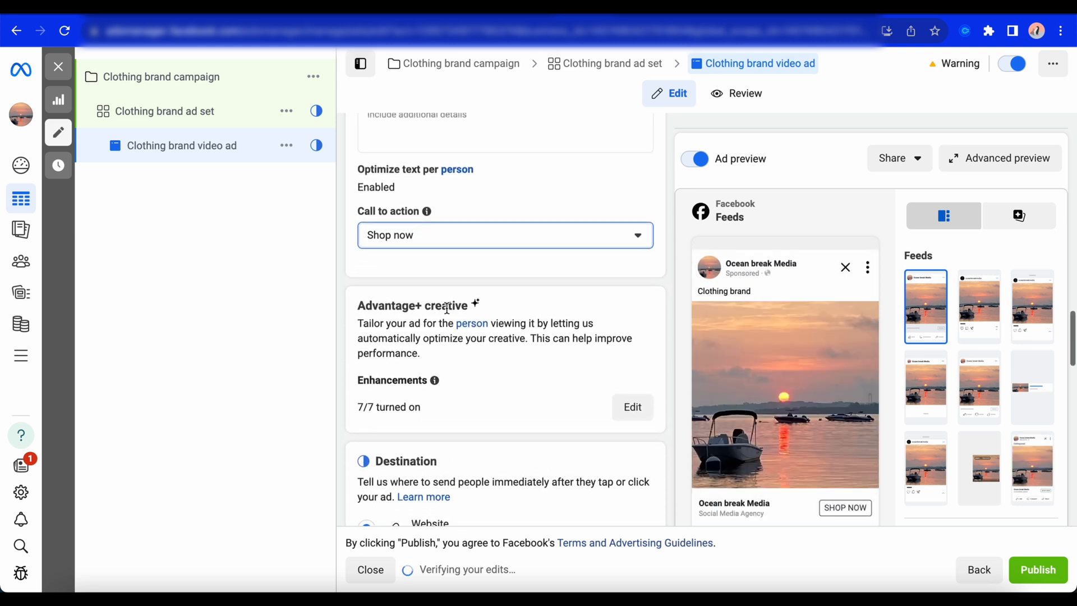
scroll(434, 325, down, 1)
scroll(433, 325, down, 1)
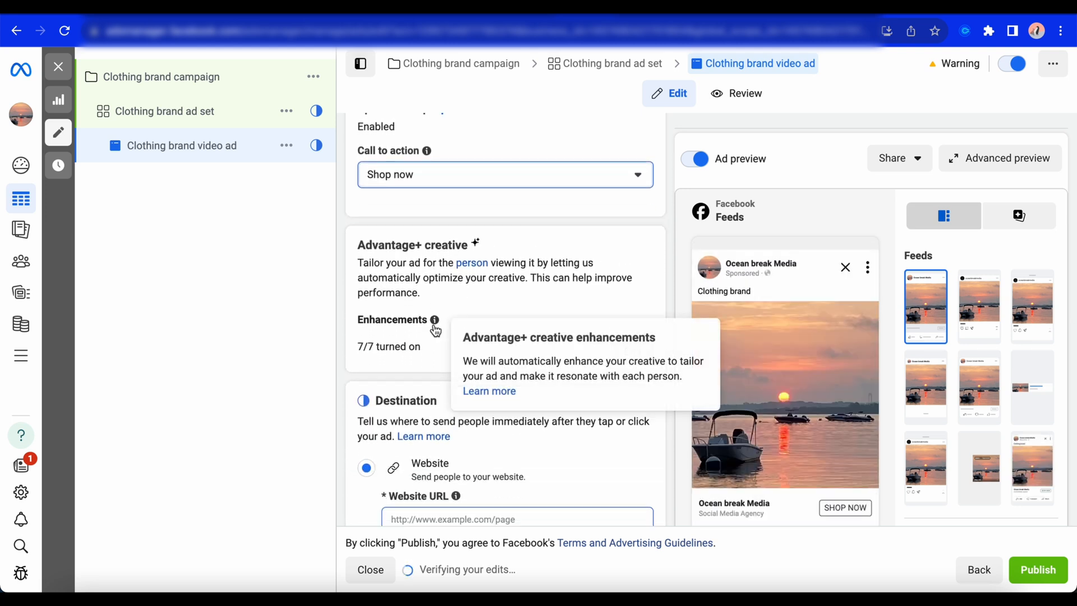
scroll(393, 343, down, 1)
scroll(350, 412, down, 2)
click(425, 414)
scroll(425, 414, down, 2)
text(oceanbreak)
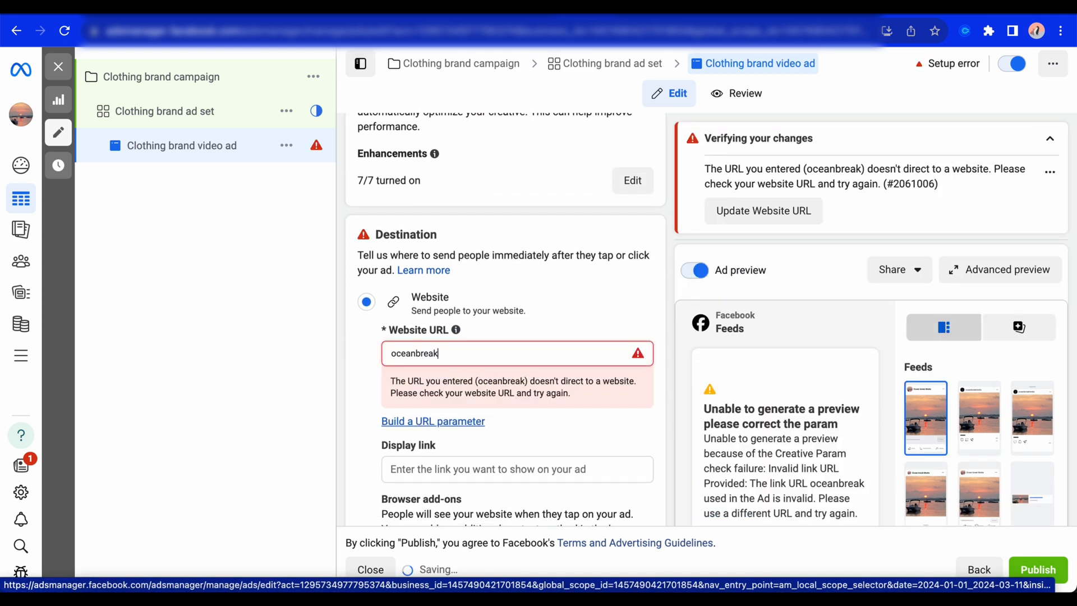
text(media)
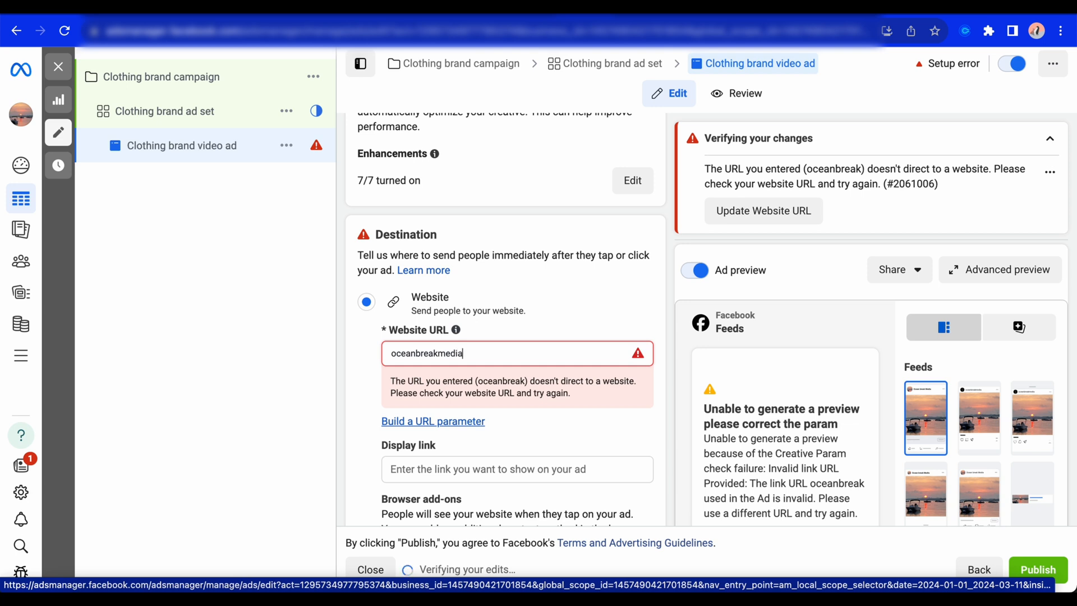
Step: Review the ad's remaining destination options, instant form add-on, languages and tracking settings
scroll(359, 471, down, 6)
scroll(359, 473, up, 5)
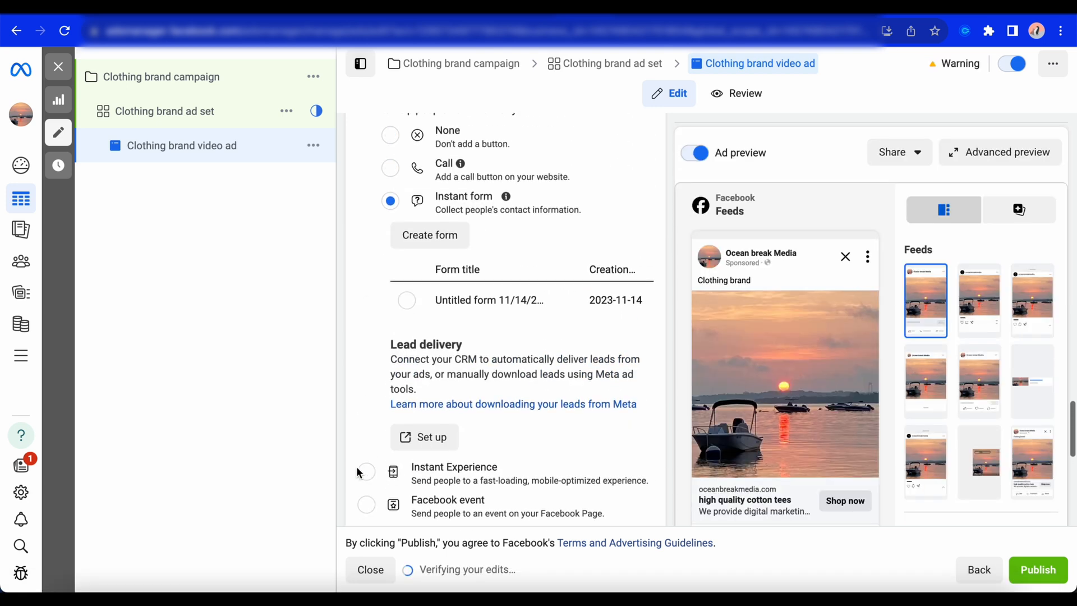
scroll(357, 469, down, 10)
scroll(357, 469, up, 5)
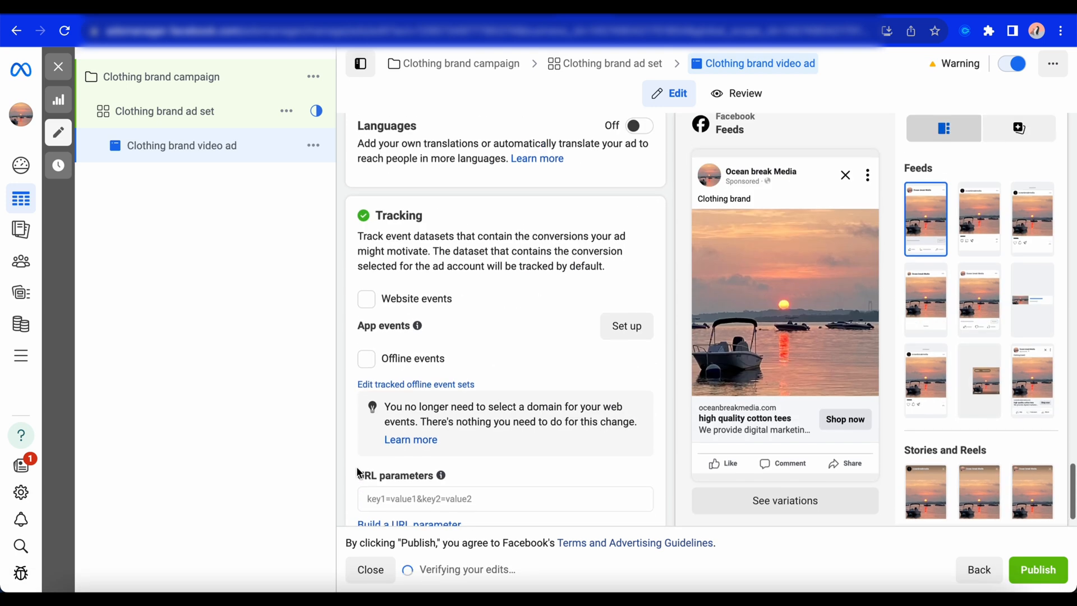
scroll(379, 465, down, 5)
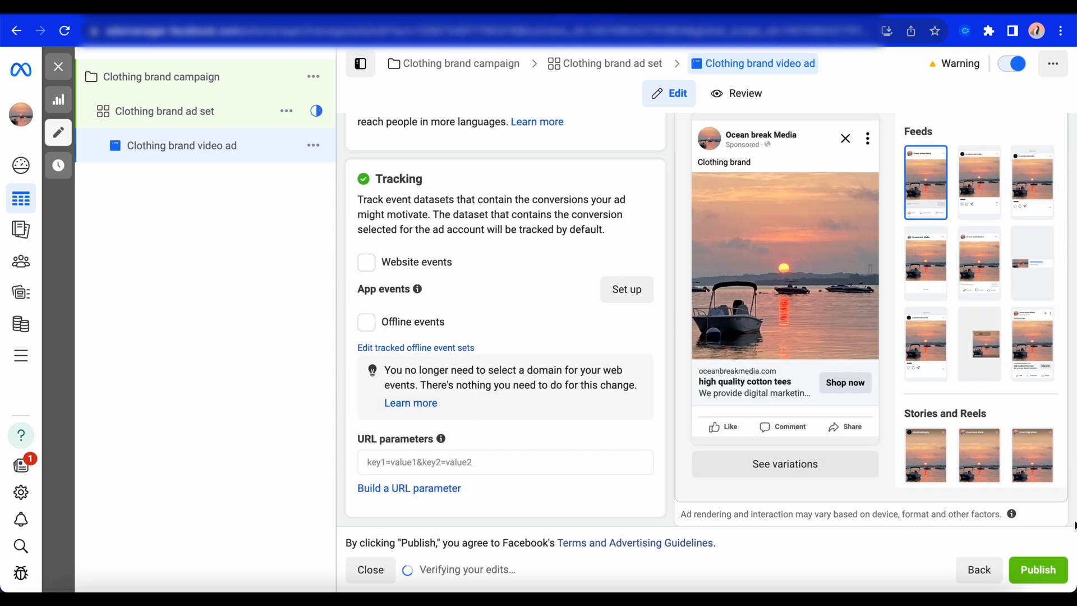